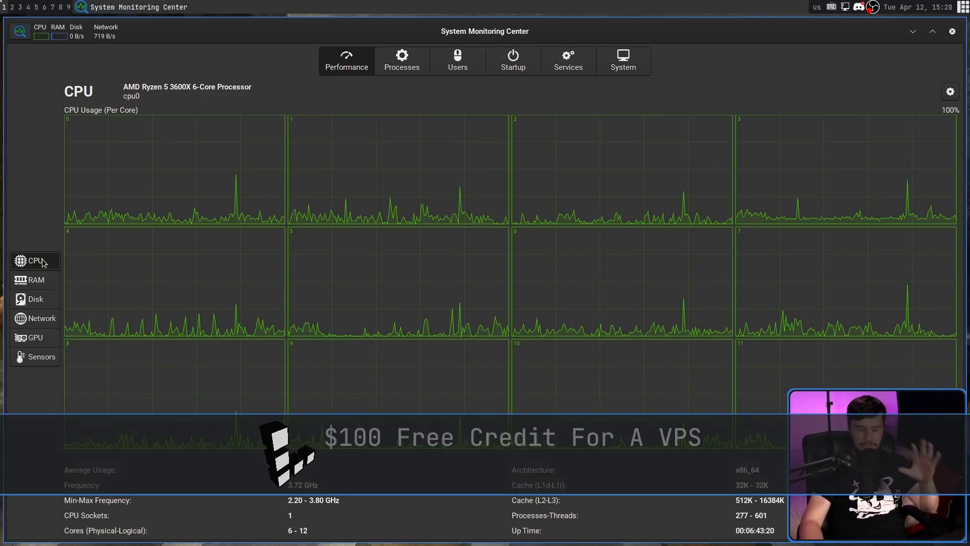
- In application settings, keep Performance as the default main tab and CPU as the default sub-tab
click(19, 31)
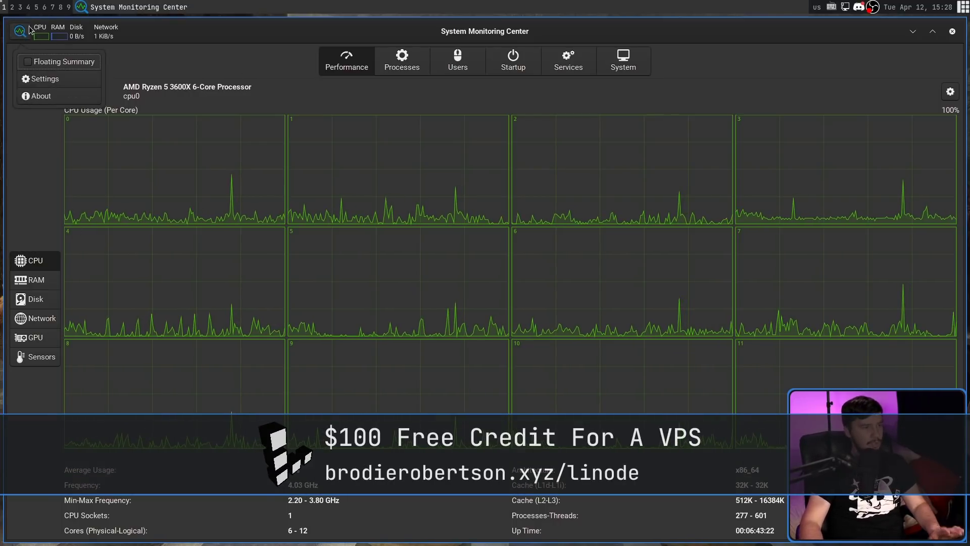
click(46, 79)
click(152, 117)
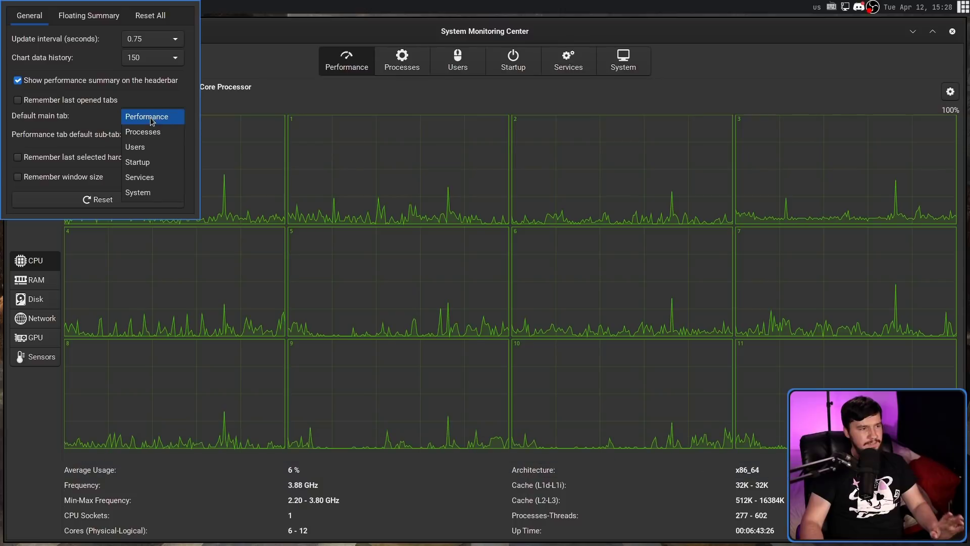
click(161, 116)
click(161, 134)
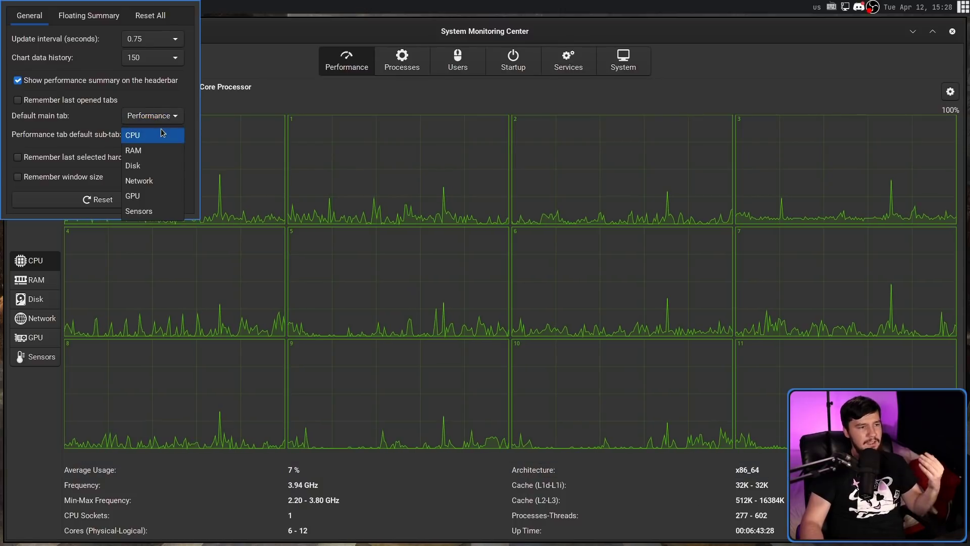
click(162, 135)
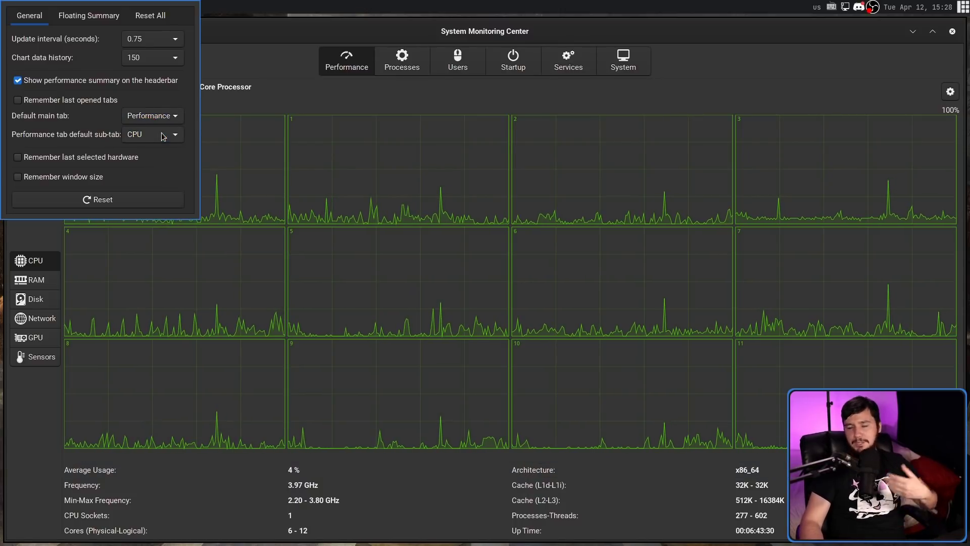
key(Escape)
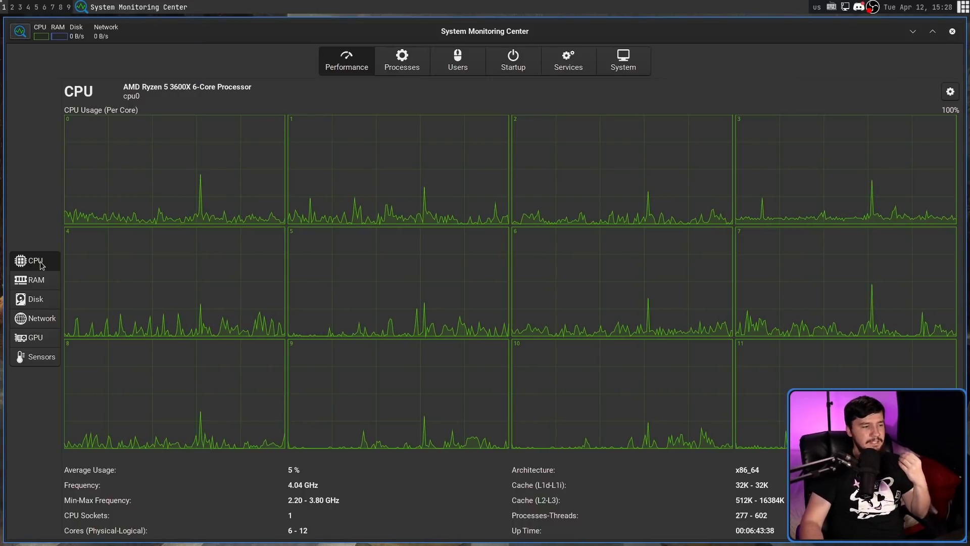
- Browse the RAM, Disk, Network, GPU and Sensors pages, then return to CPU
click(34, 278)
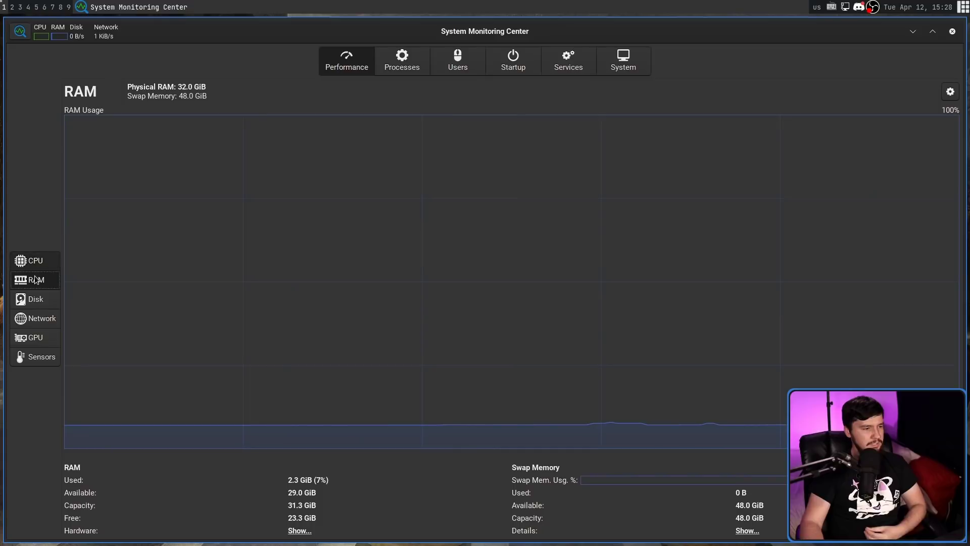
click(41, 303)
click(43, 321)
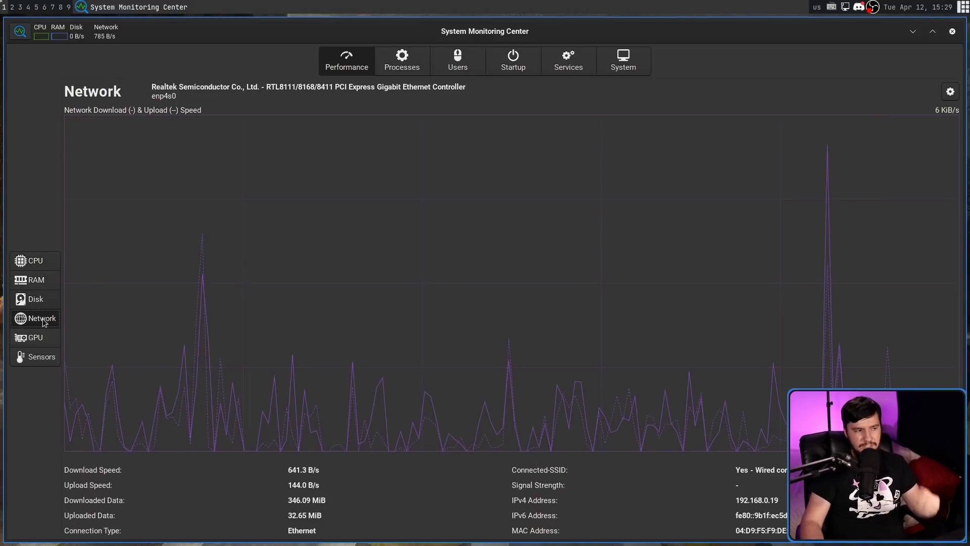
click(40, 342)
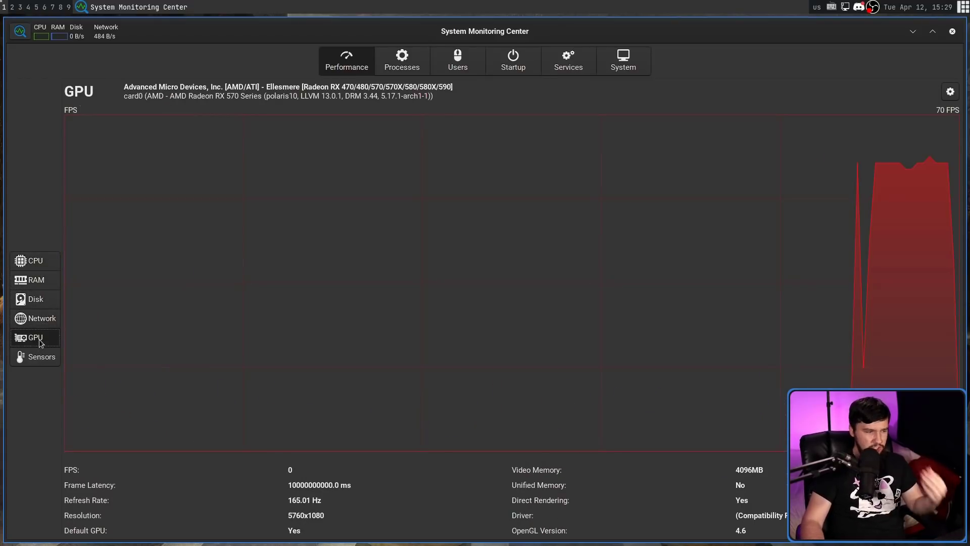
click(43, 356)
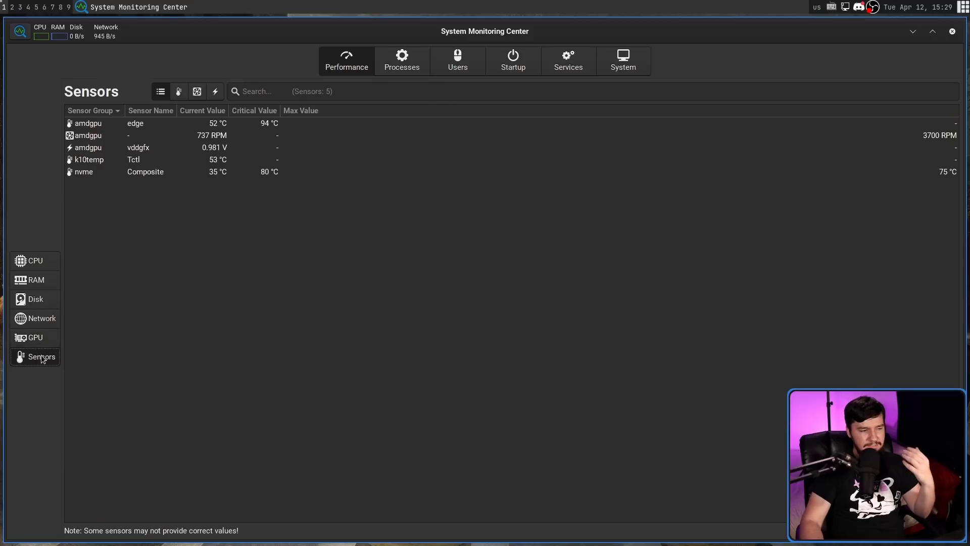
click(39, 264)
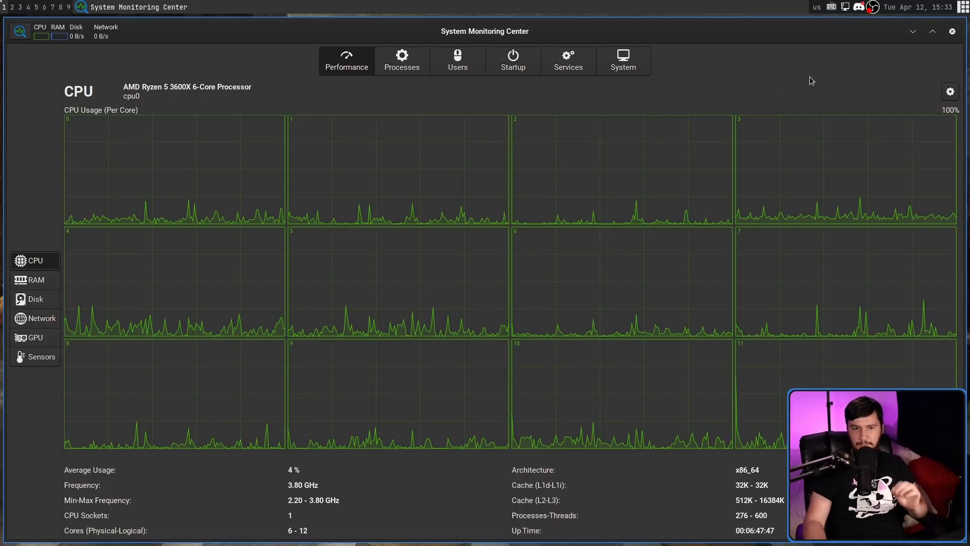
click(950, 92)
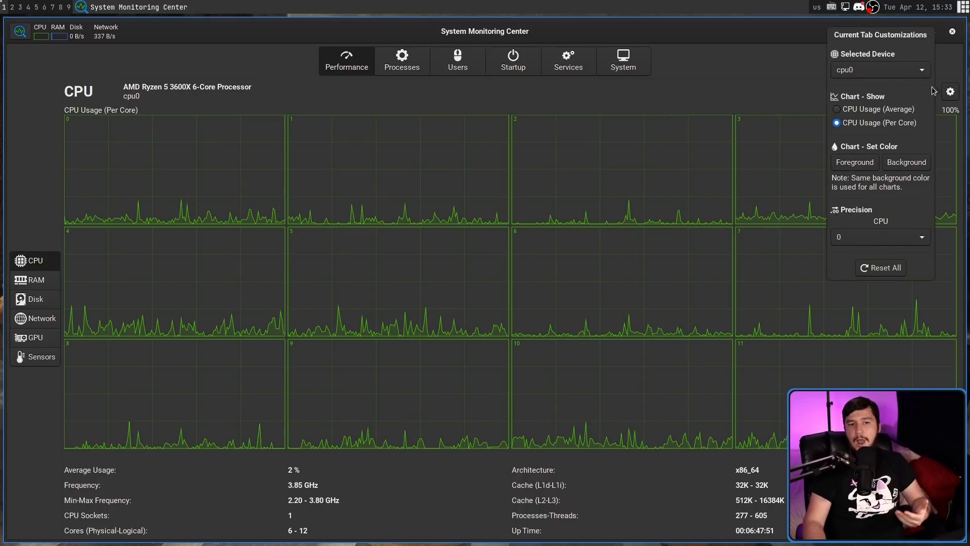
click(909, 111)
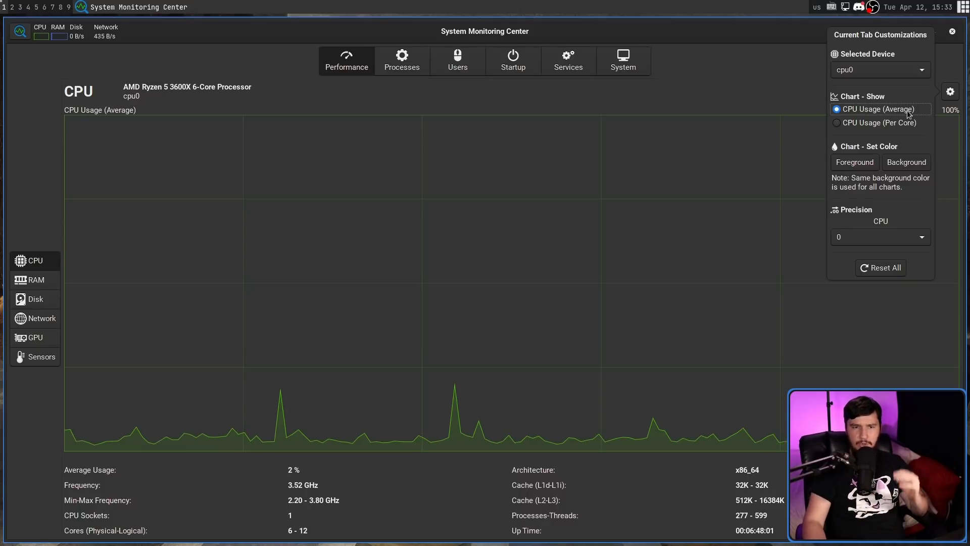
click(897, 124)
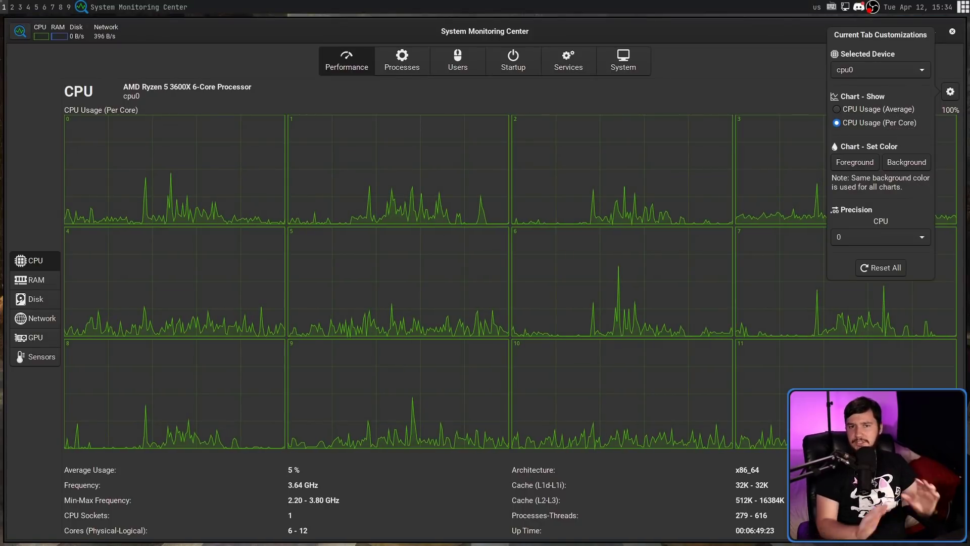
click(871, 166)
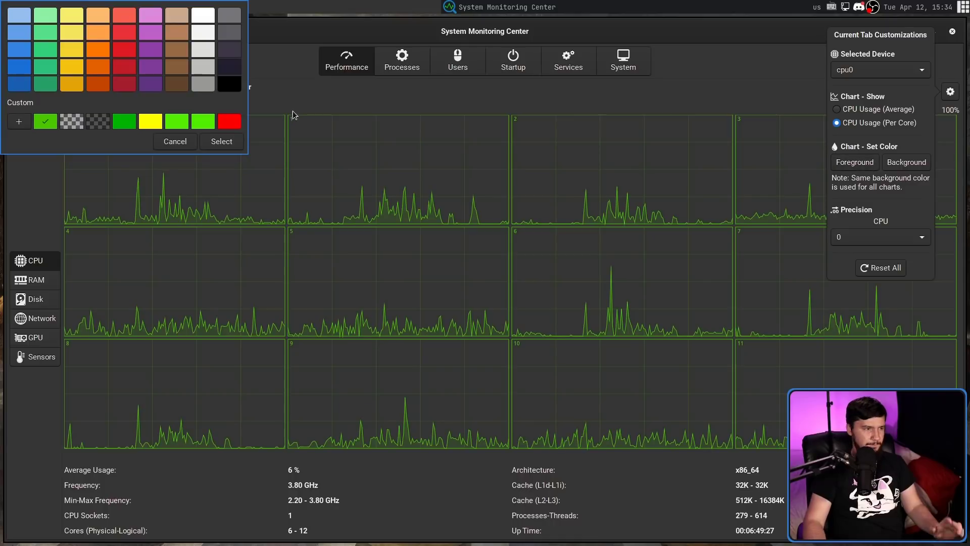
click(226, 124)
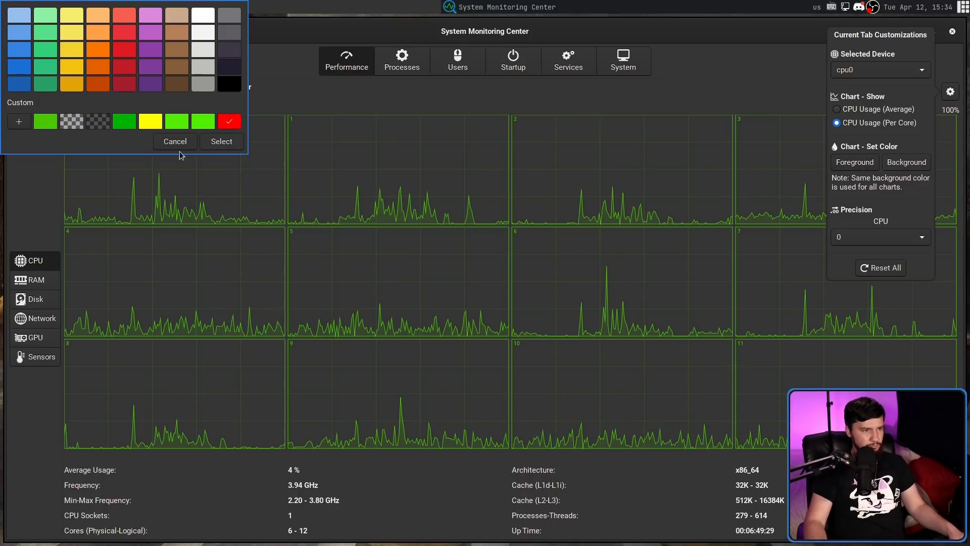
click(219, 142)
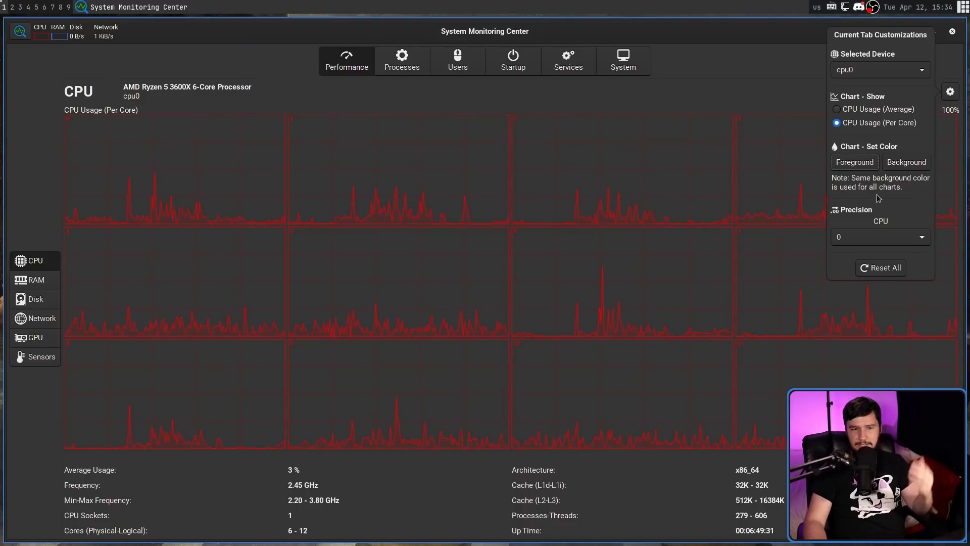
click(859, 164)
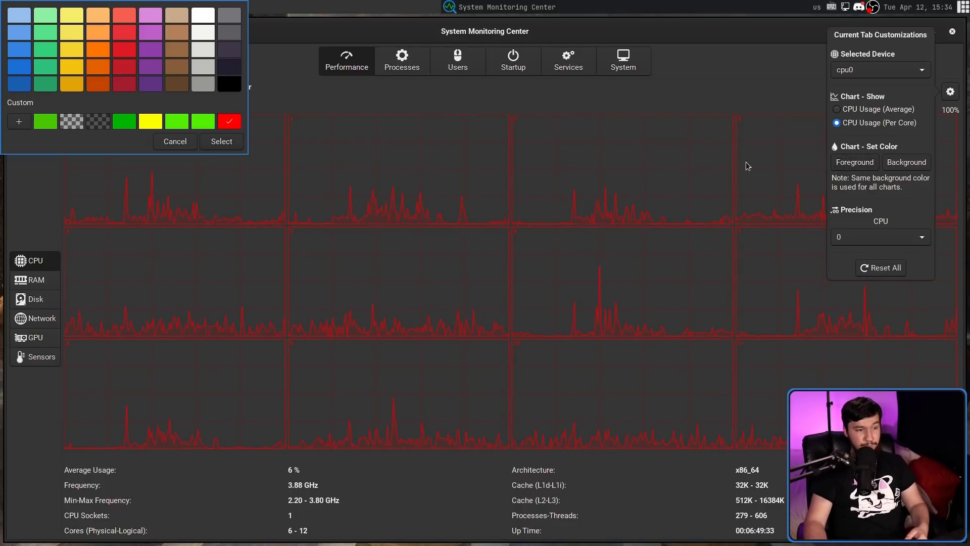
click(235, 141)
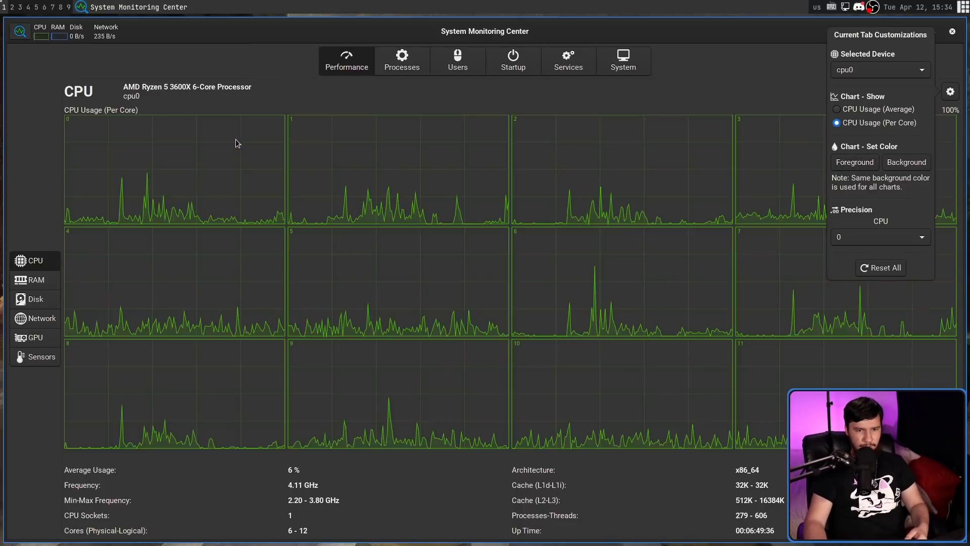
click(911, 236)
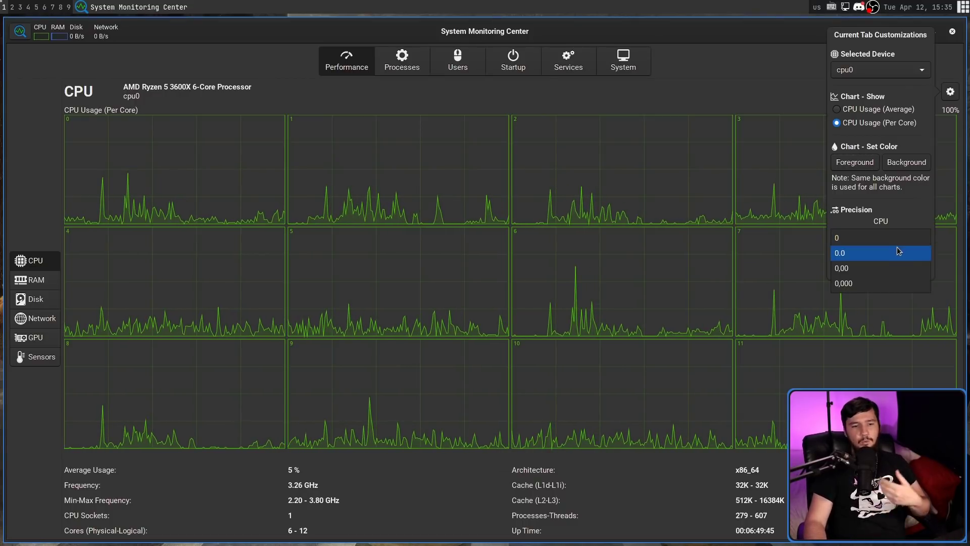
click(896, 252)
click(906, 235)
key(Escape)
click(883, 268)
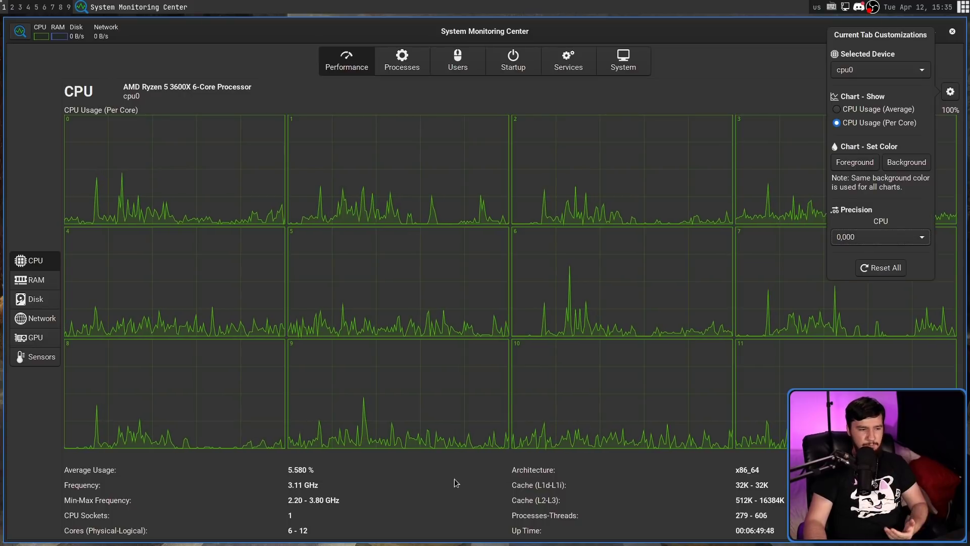
click(257, 477)
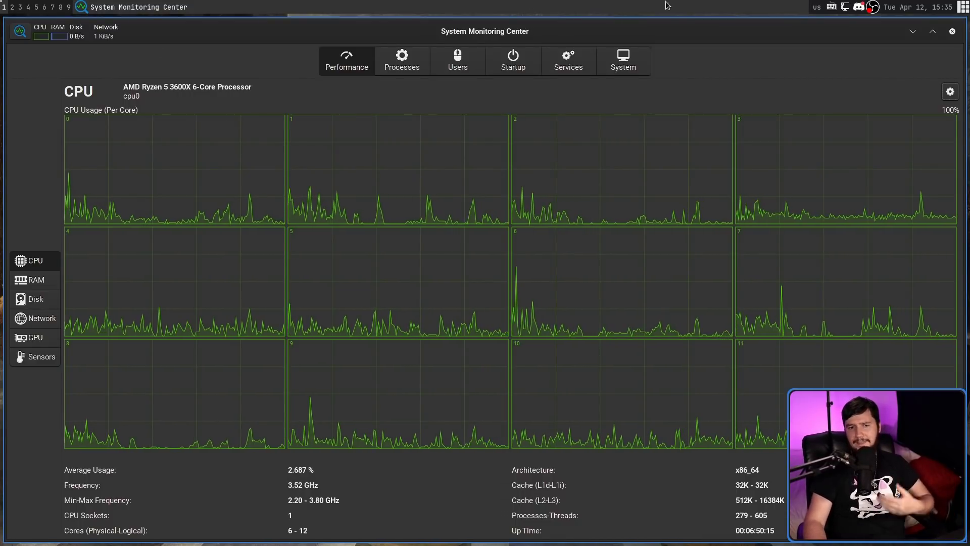
click(949, 92)
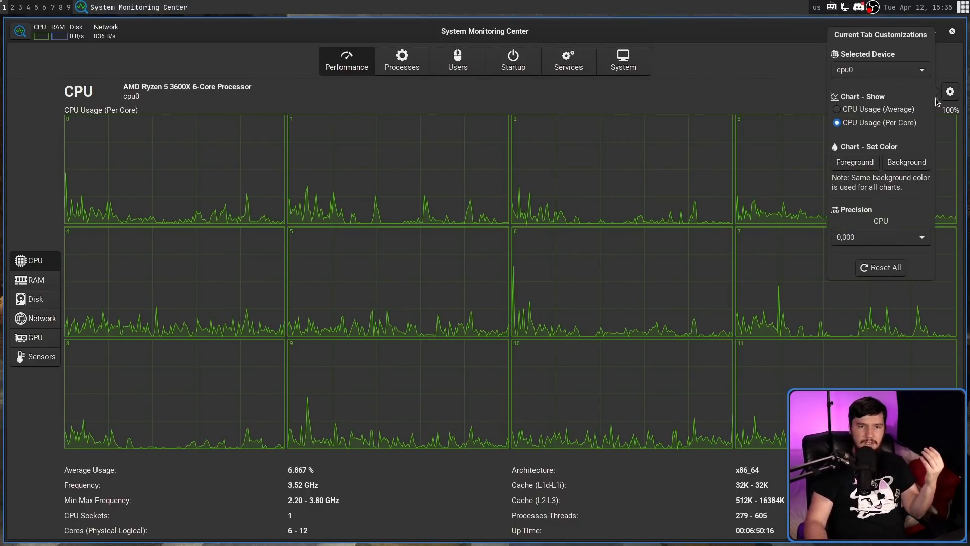
click(880, 233)
click(881, 188)
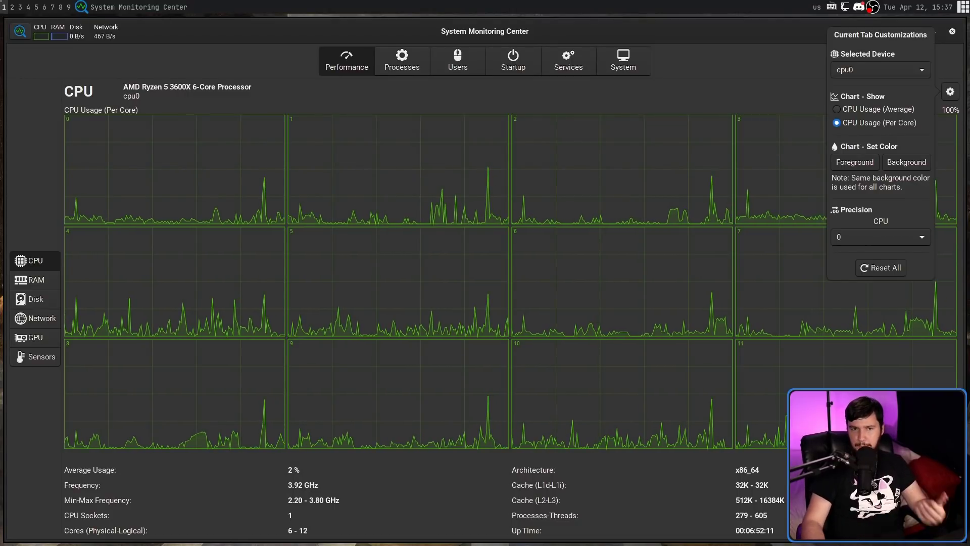
- Switch the CPU page's selected device from cpu0 to cpu1
click(871, 74)
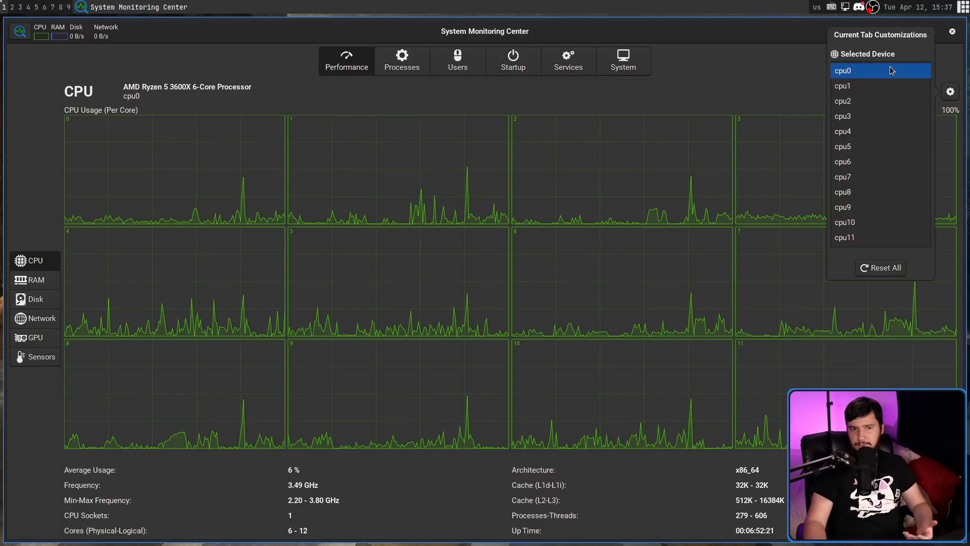
click(890, 66)
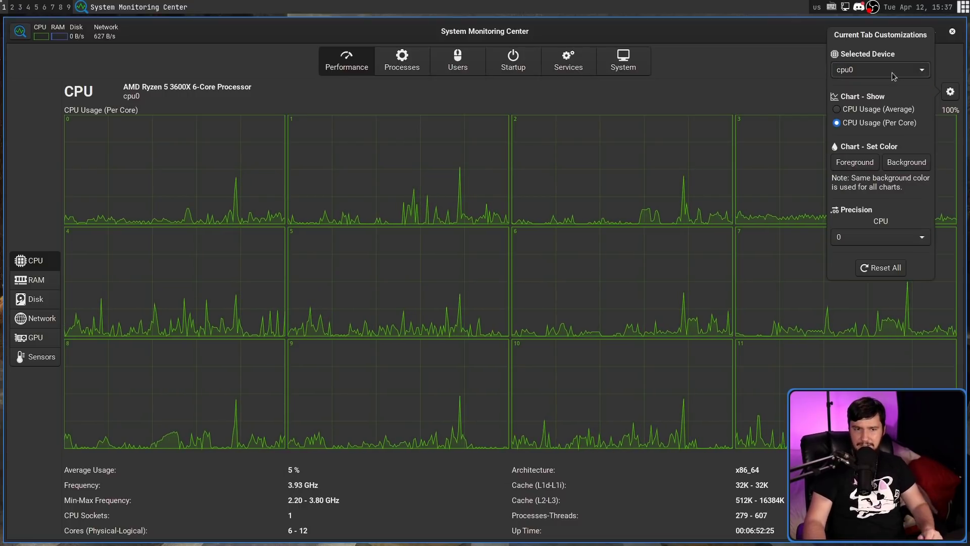
click(890, 71)
click(889, 89)
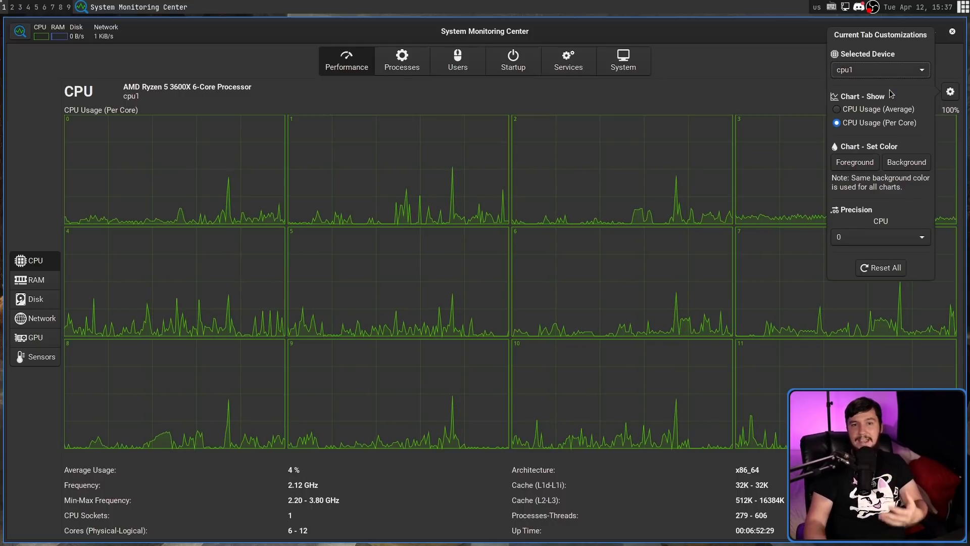
- View cpu2, then set the selected device back to cpu0
click(889, 72)
click(885, 81)
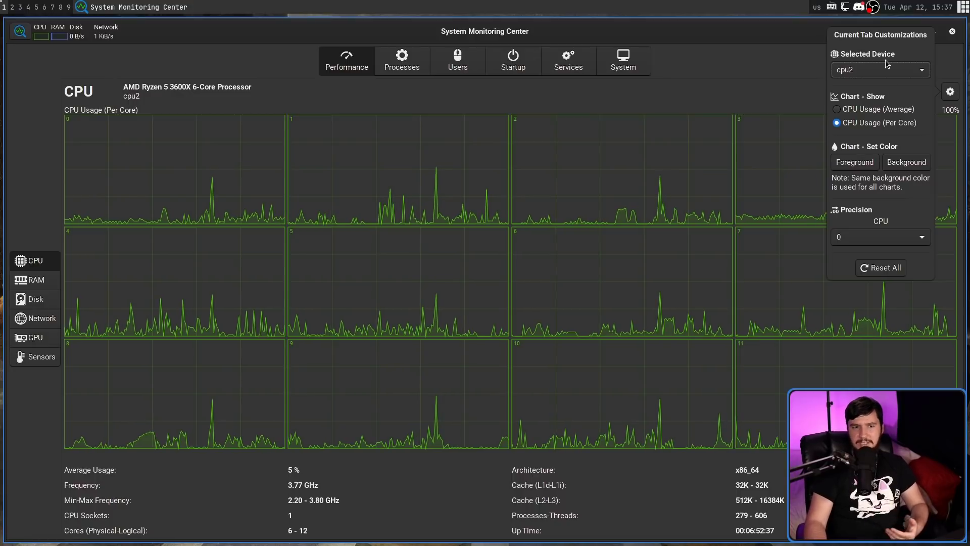
click(881, 68)
click(881, 69)
click(881, 68)
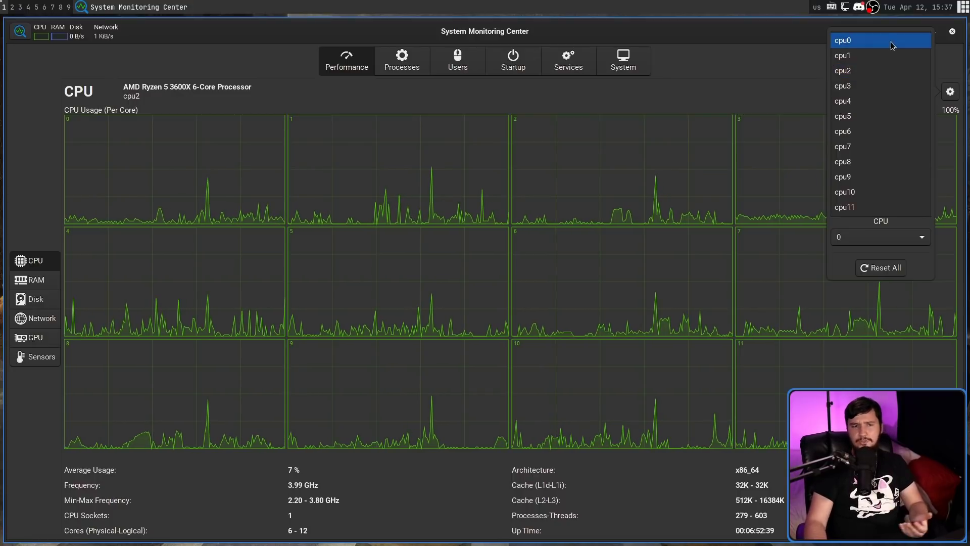
click(890, 47)
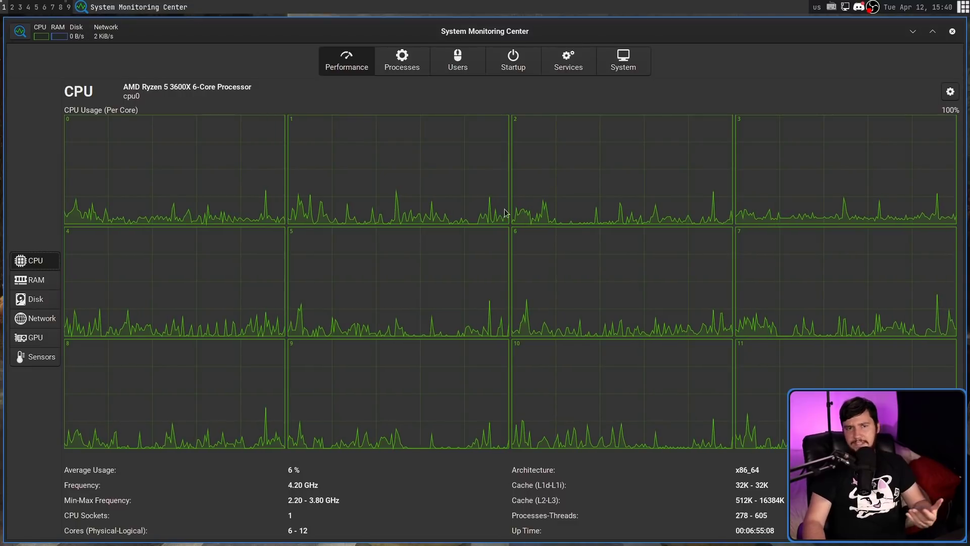
- On the RAM page, inspect the 48.0 GiB swap partition's details window, then close it
click(35, 279)
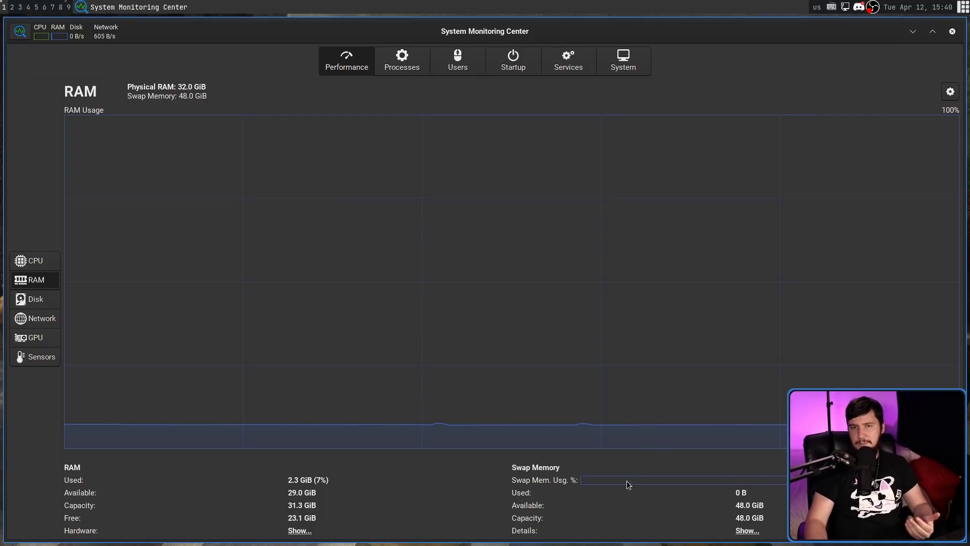
click(746, 531)
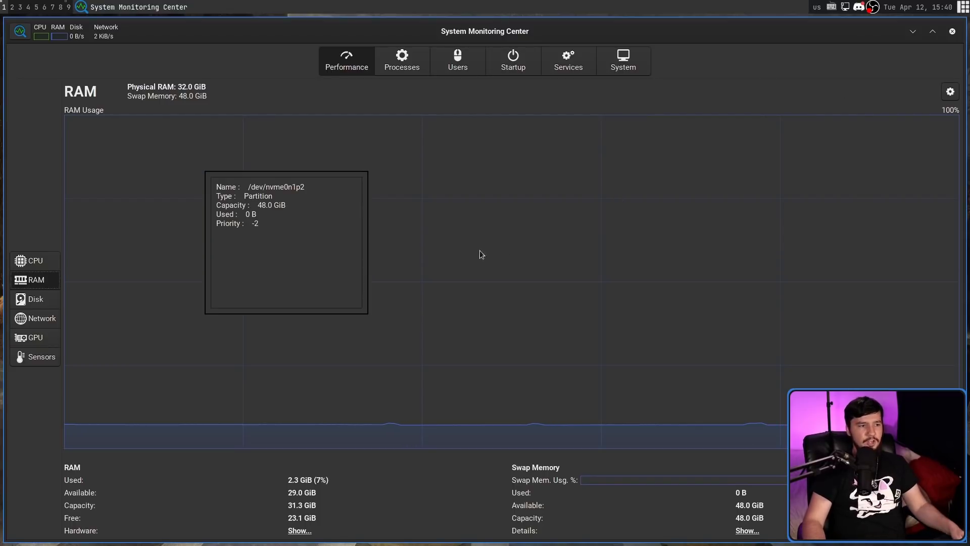
drag(270, 245, 461, 288)
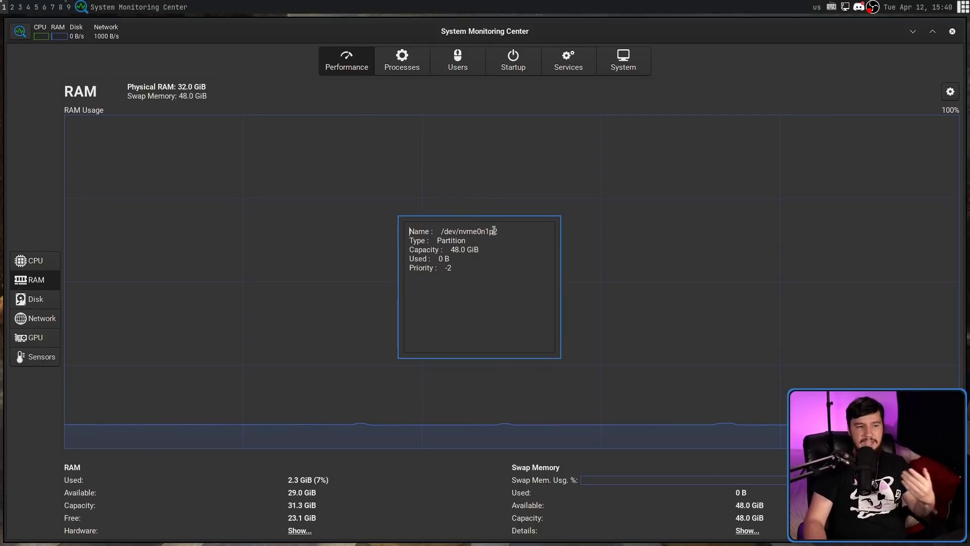
drag(480, 250, 447, 251)
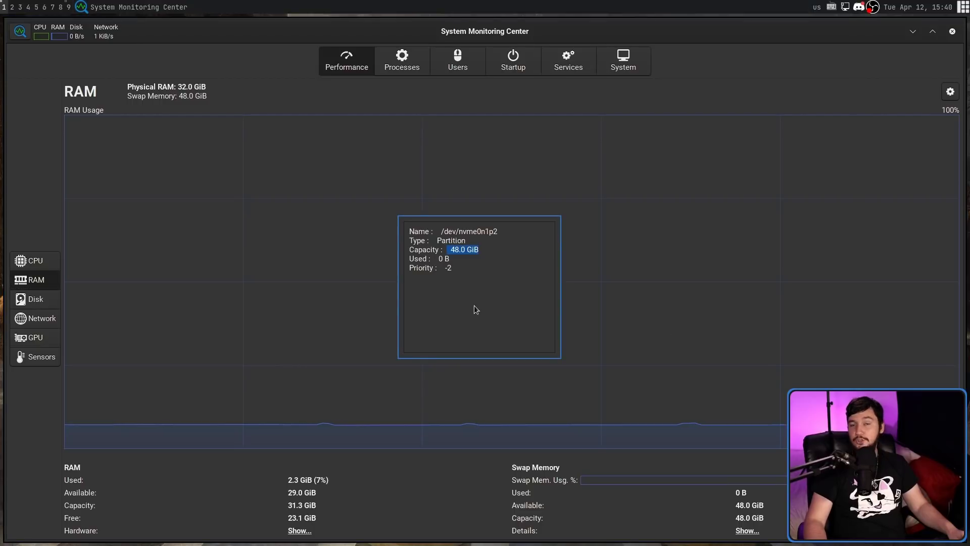
key(Escape)
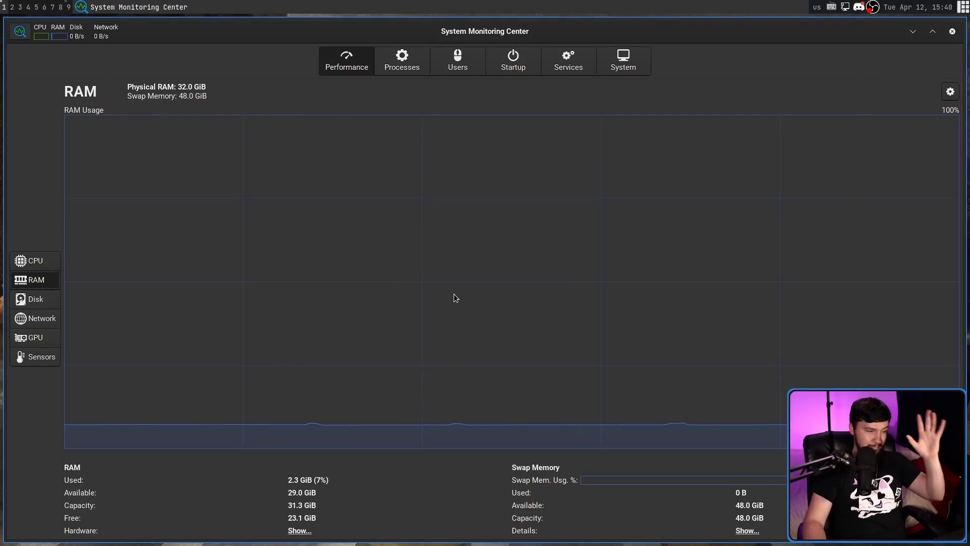
click(950, 92)
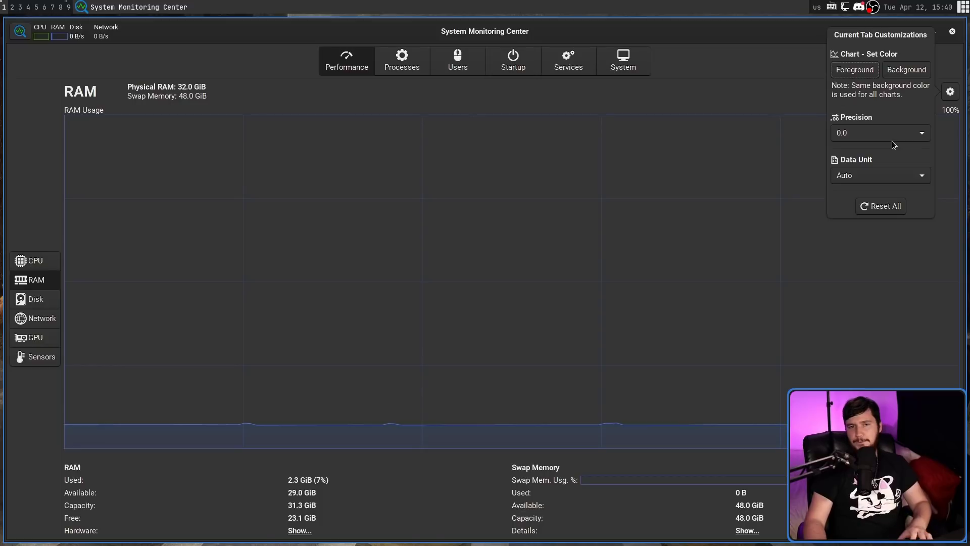
click(886, 173)
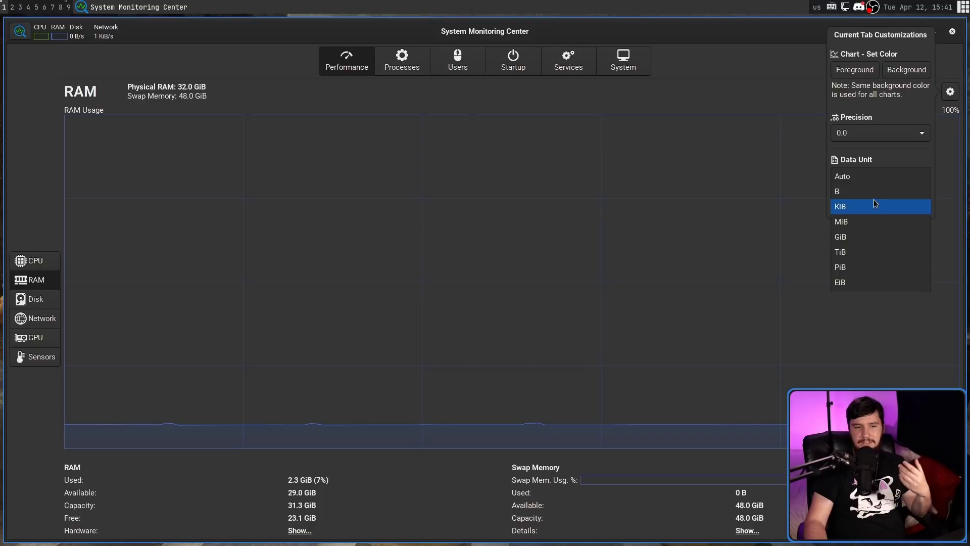
click(875, 194)
click(884, 175)
click(886, 170)
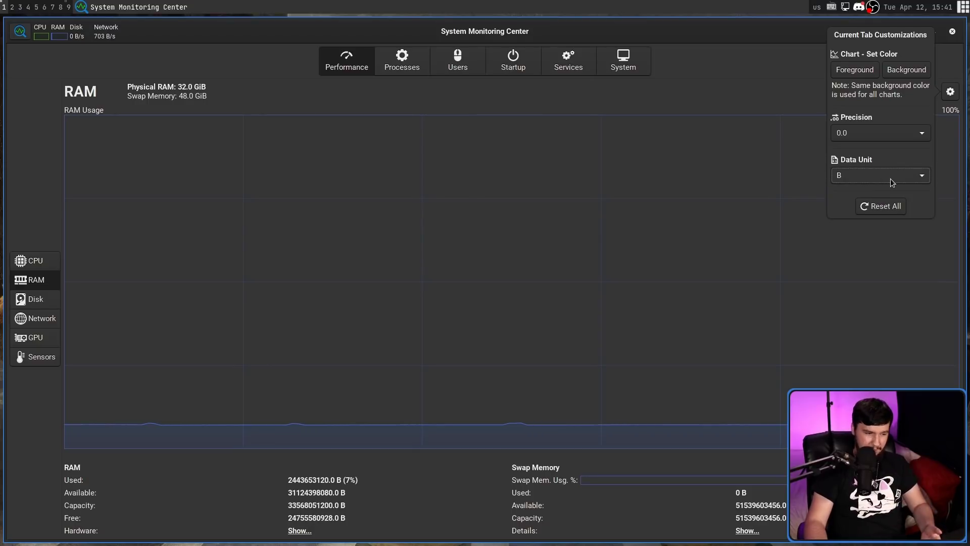
click(890, 178)
click(874, 191)
click(874, 179)
click(873, 186)
click(875, 175)
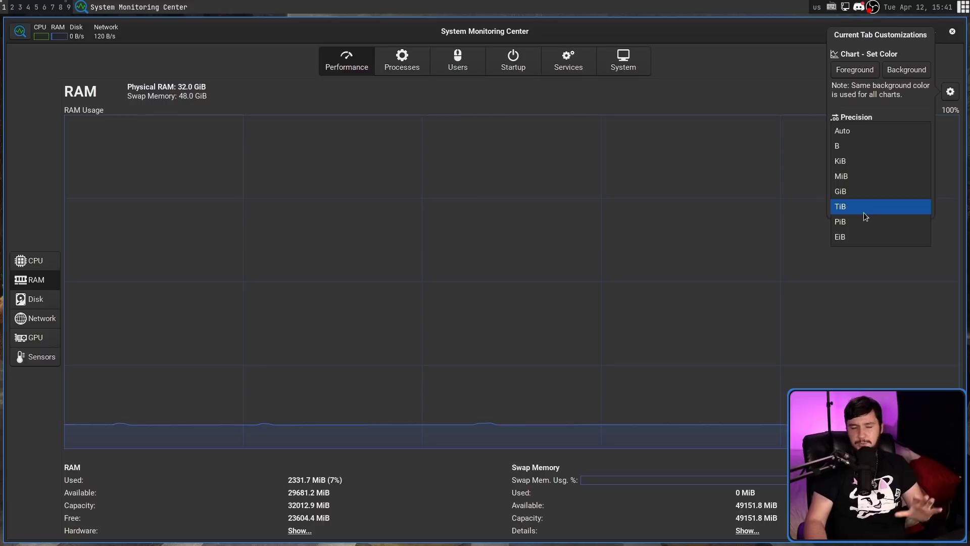
click(865, 132)
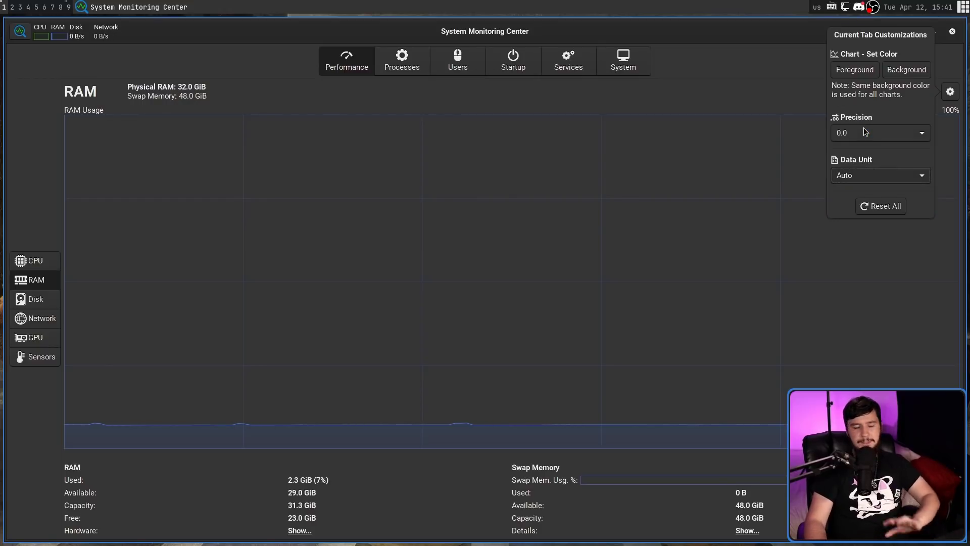
click(777, 88)
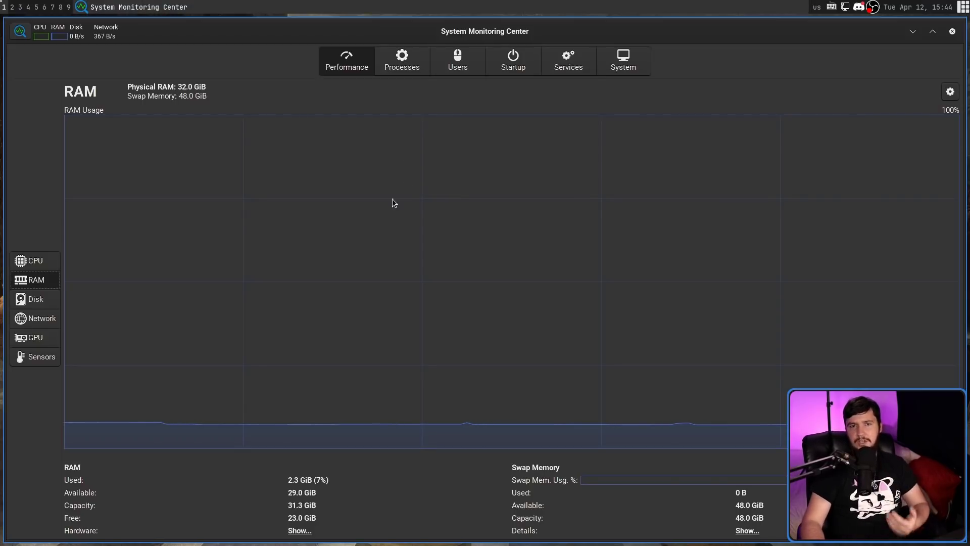
- On the Disk page, change the selected device from nvme0n1 to the nvme0n1p3 partition
click(39, 299)
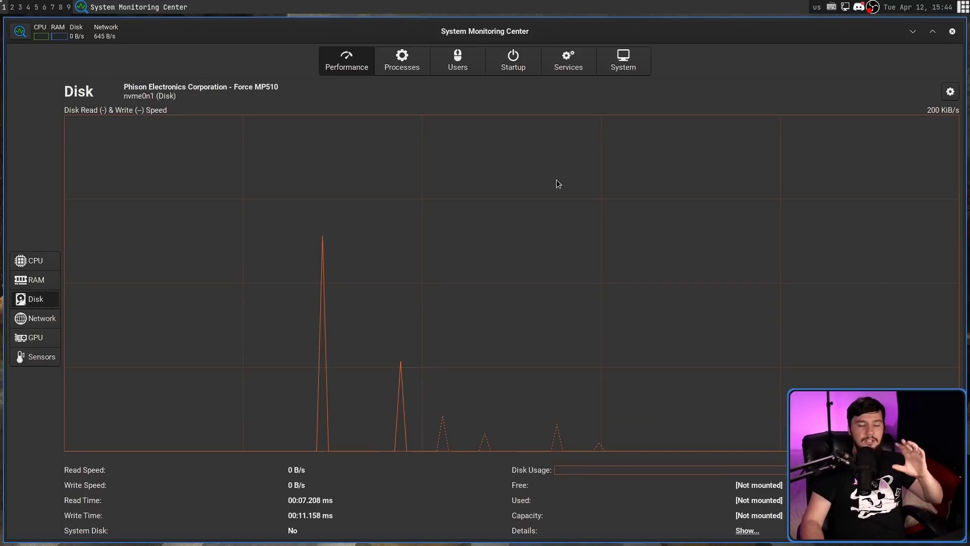
click(950, 92)
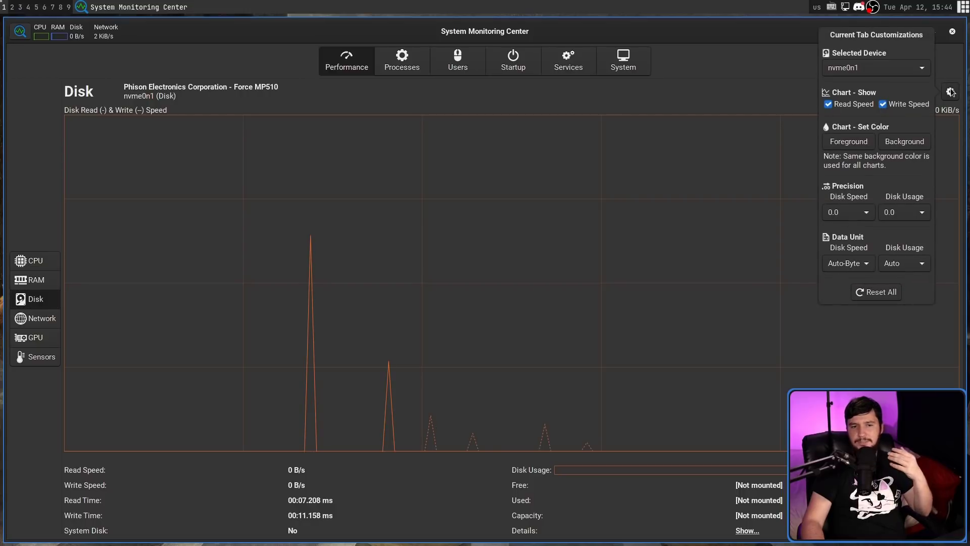
click(917, 71)
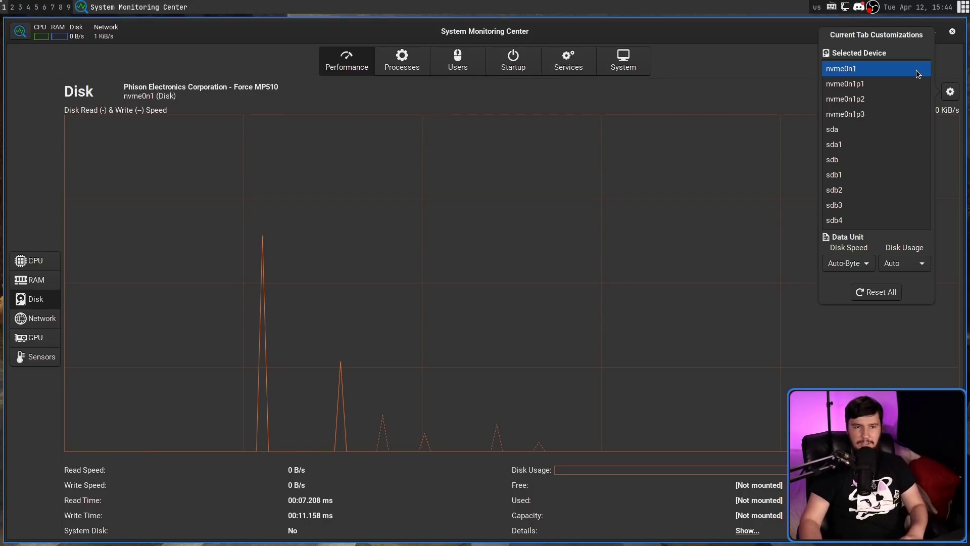
click(882, 68)
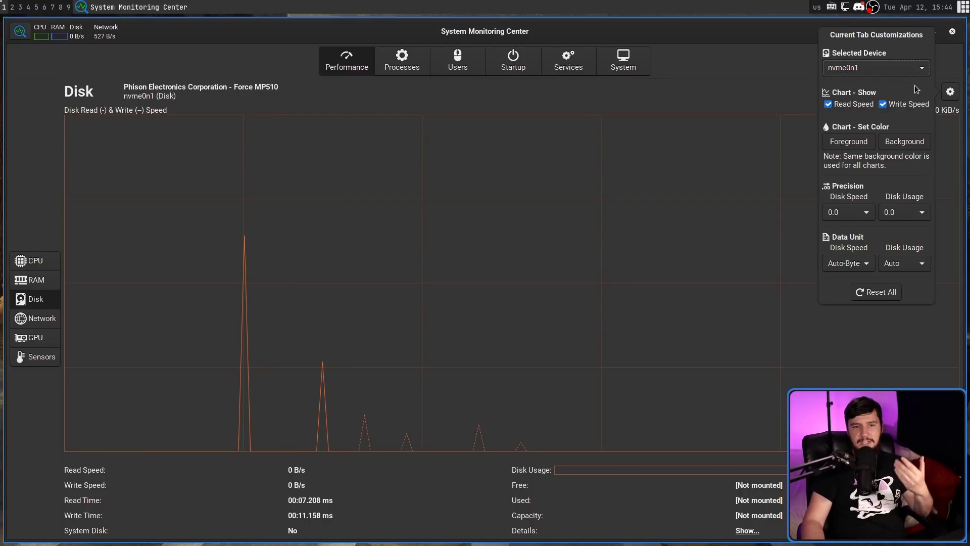
click(910, 72)
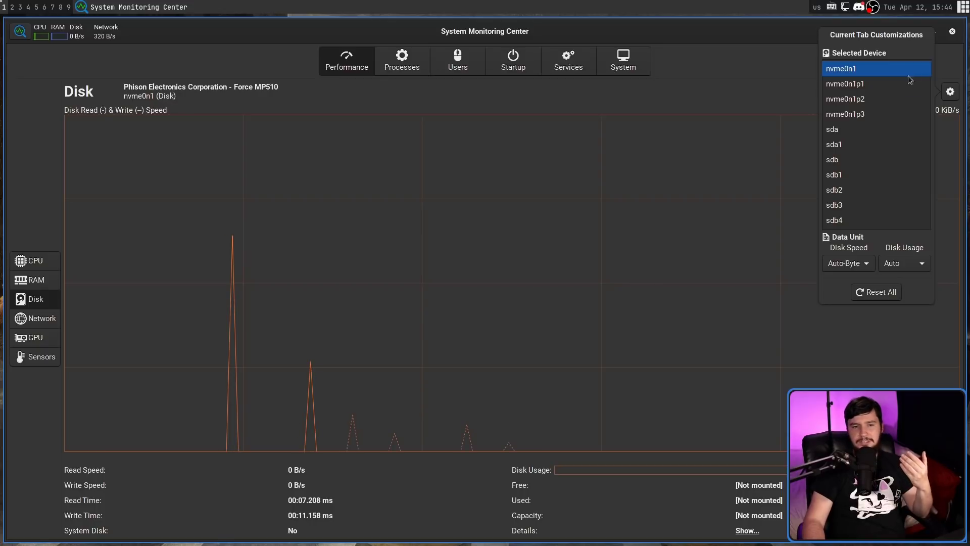
click(886, 112)
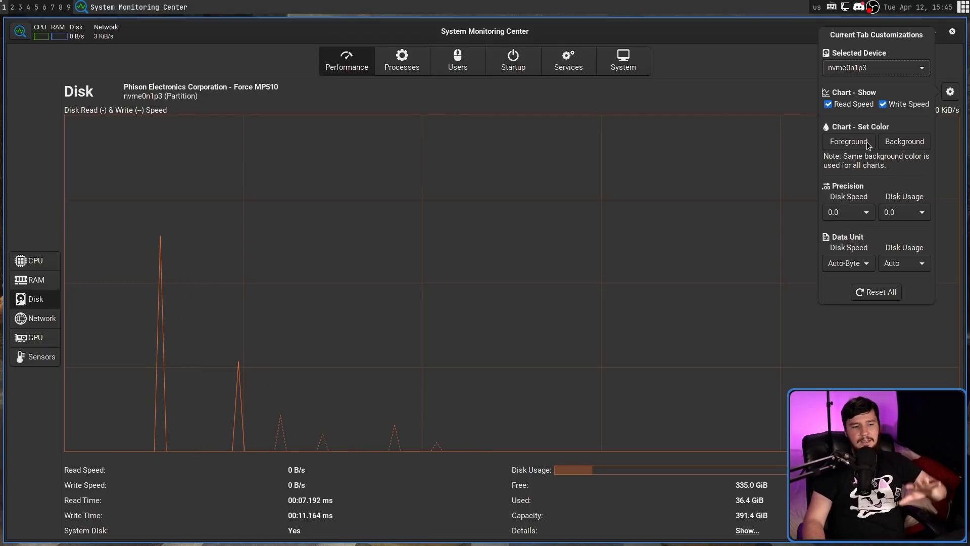
- Close the customization options and return to the Disk page showing the ST2000DM008's sda1
click(35, 261)
click(36, 261)
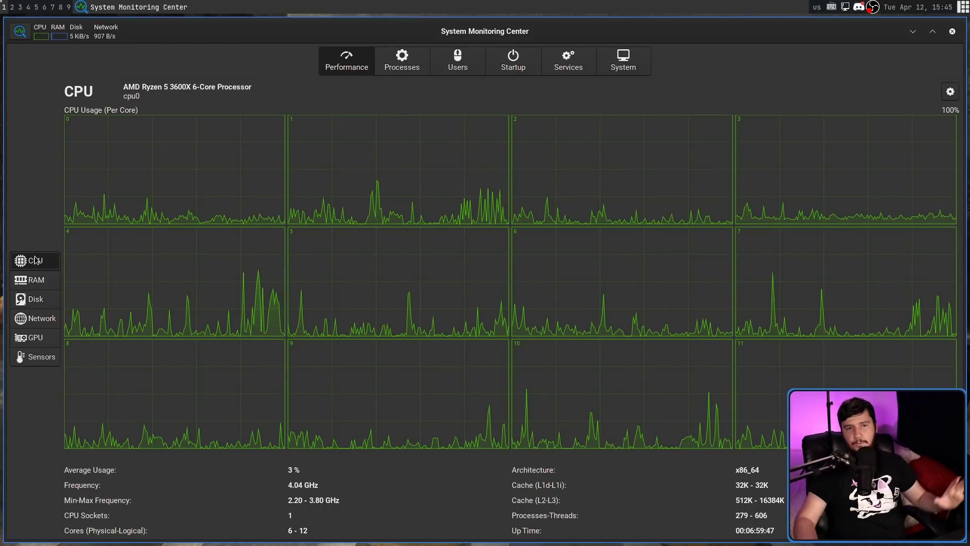
click(44, 299)
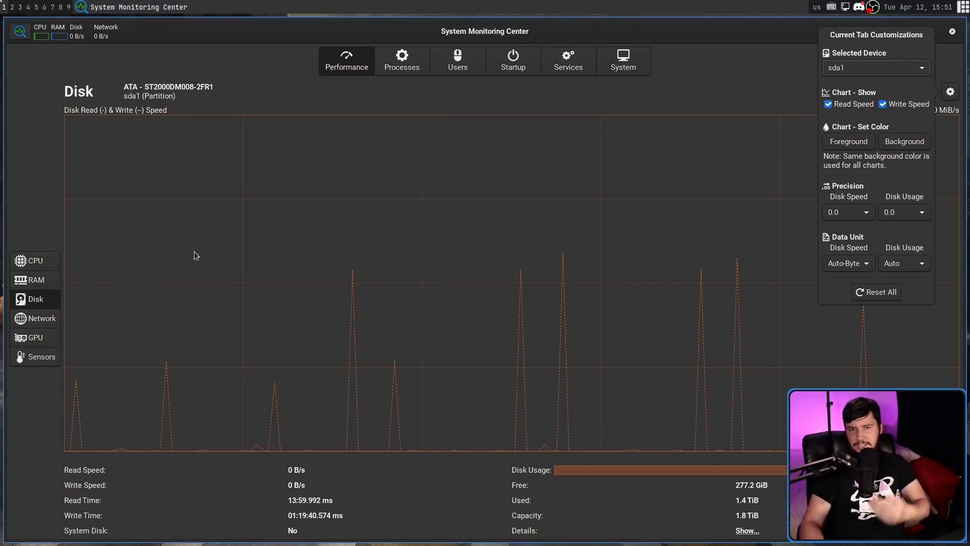
click(605, 406)
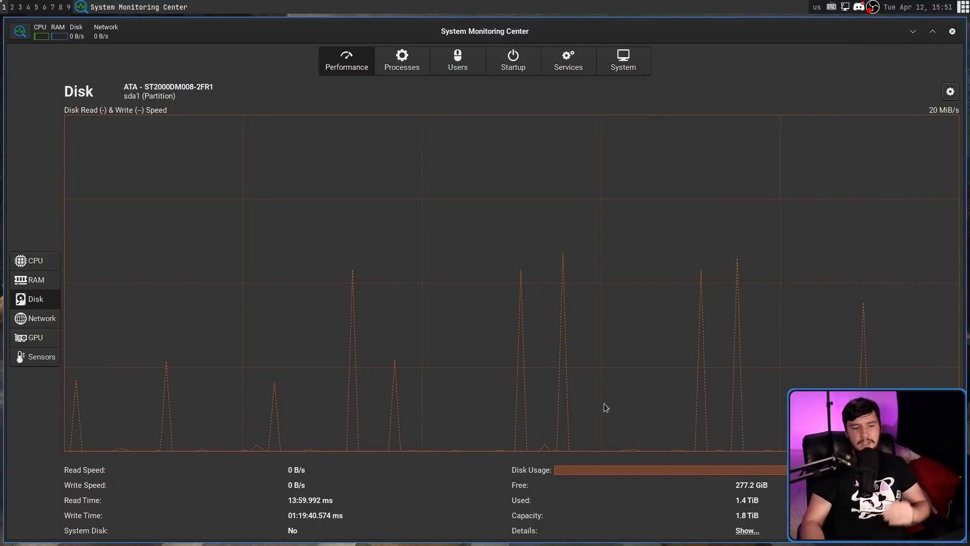
click(746, 534)
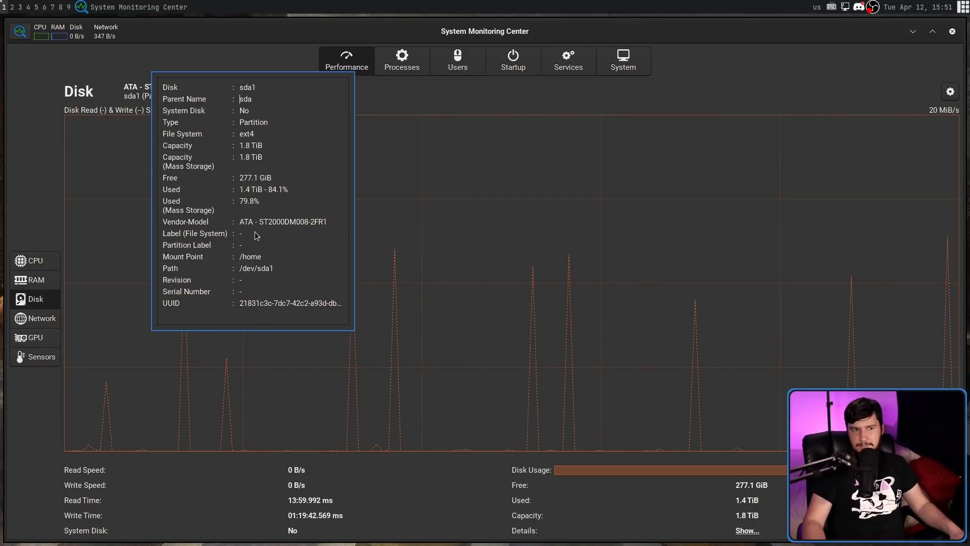
key(Escape)
- Monitor the whole sda disk and review its Details window before closing it
click(950, 92)
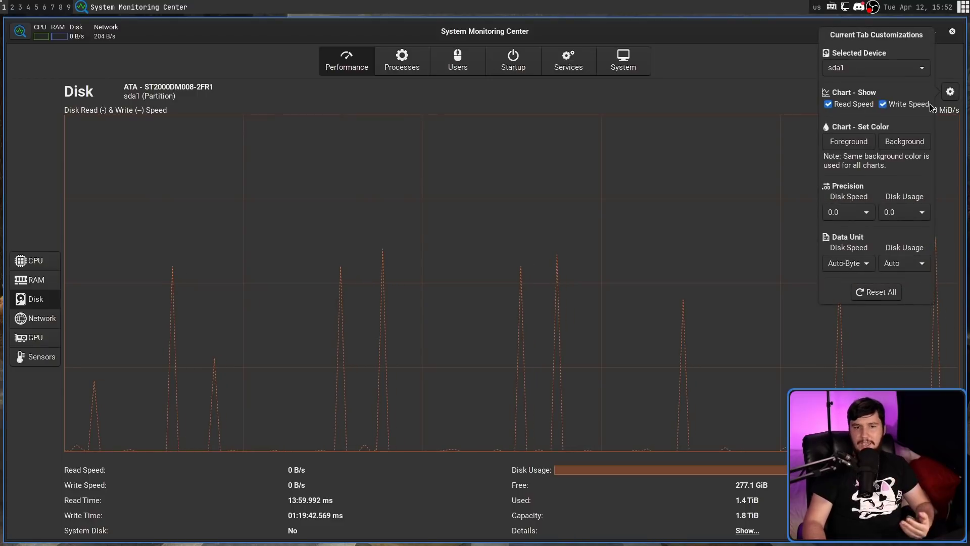
click(887, 63)
click(886, 62)
click(883, 65)
click(873, 54)
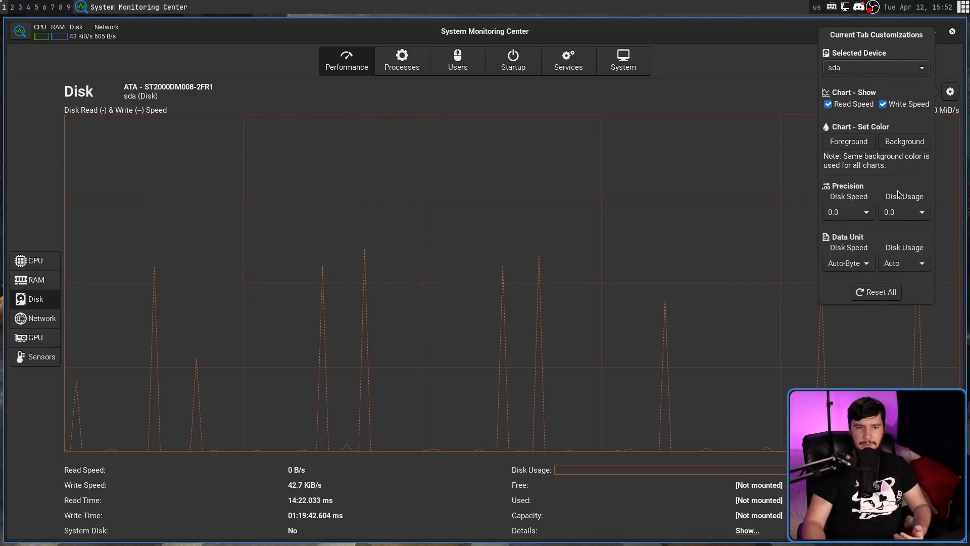
click(694, 318)
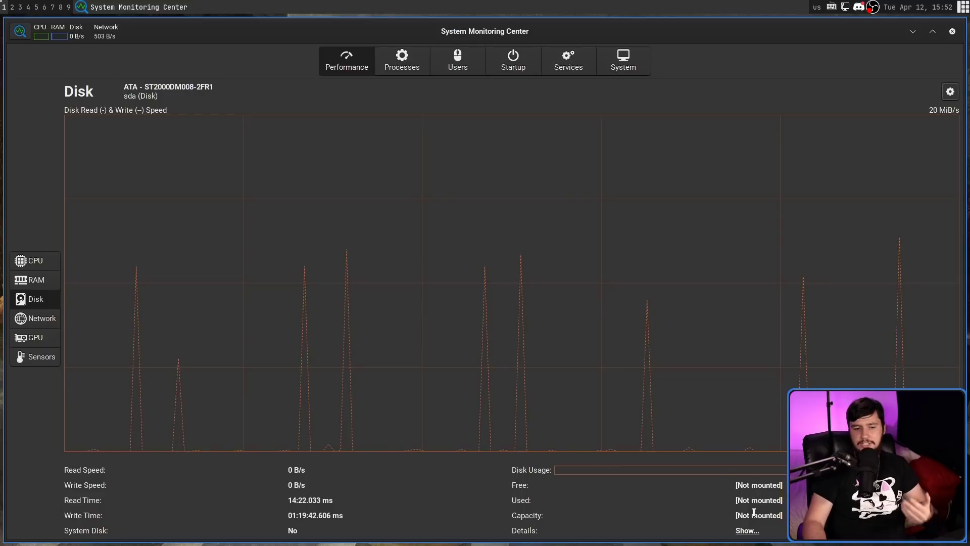
click(747, 530)
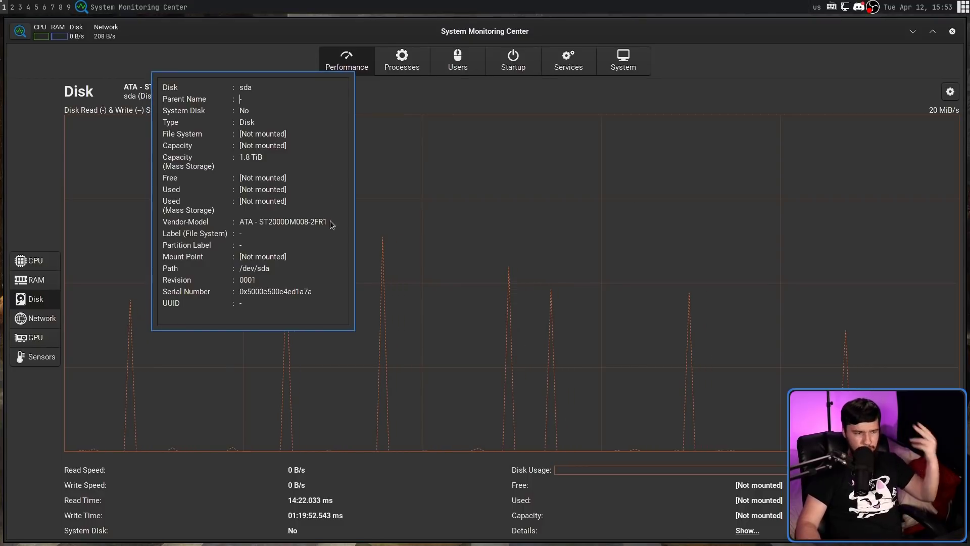
click(482, 111)
- Set the Disk page's selected device to the CT120BX500SSD1's sdb1 partition
click(950, 92)
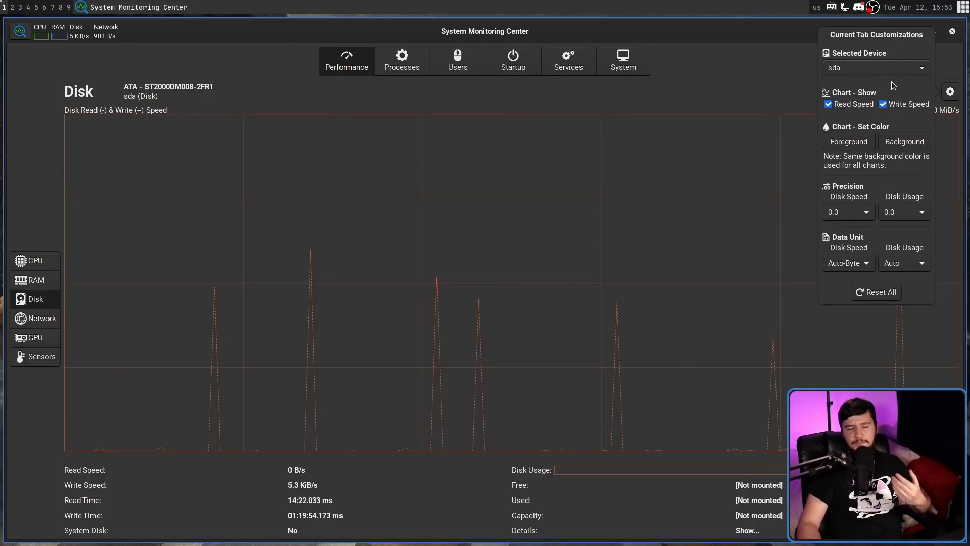
click(889, 71)
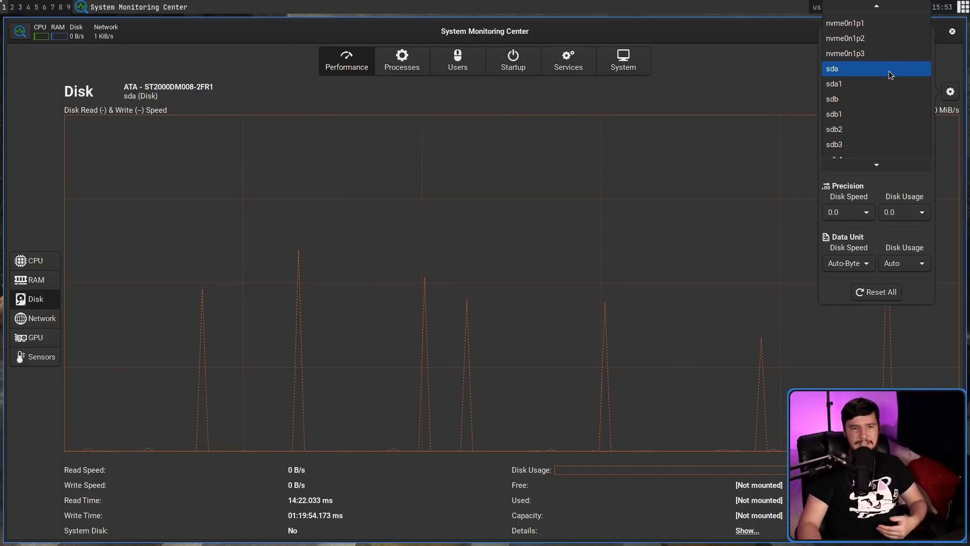
click(869, 114)
click(748, 530)
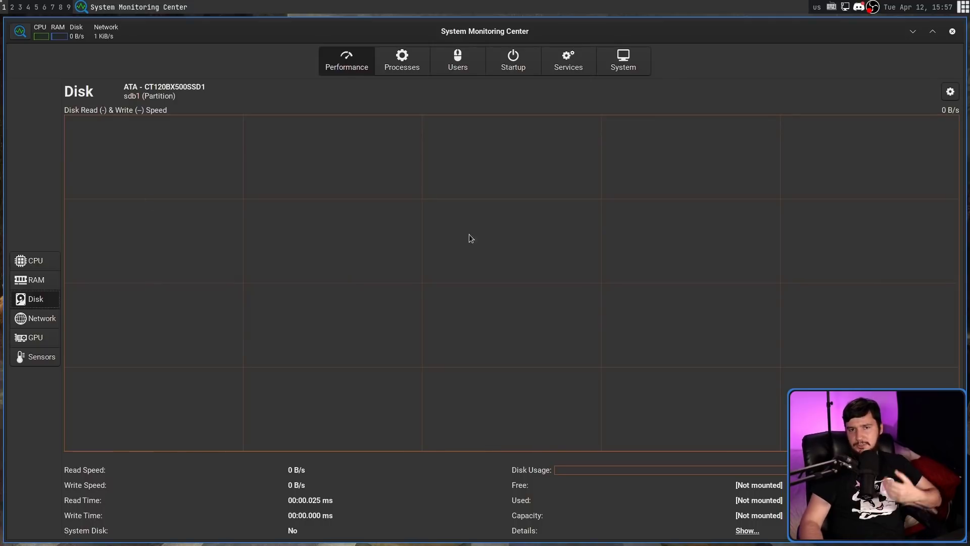
click(39, 314)
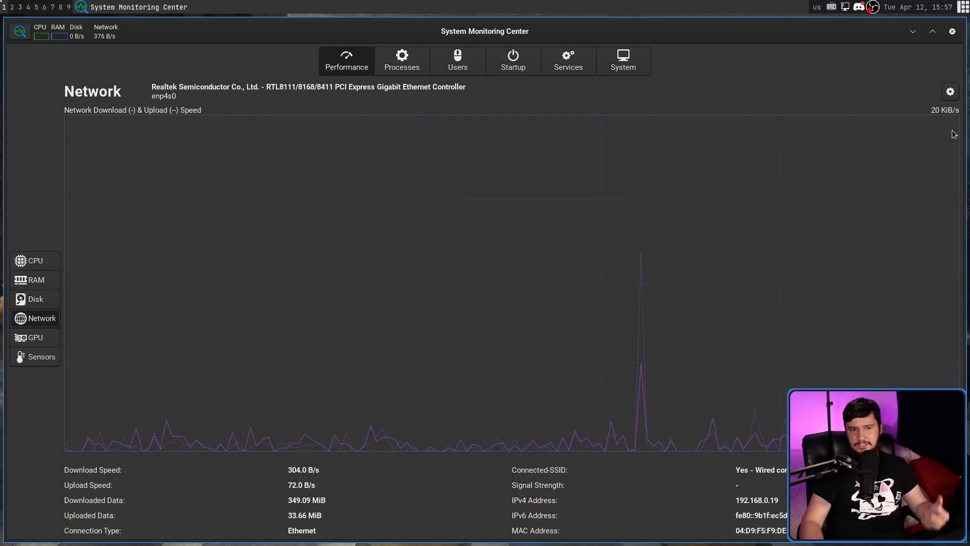
click(950, 93)
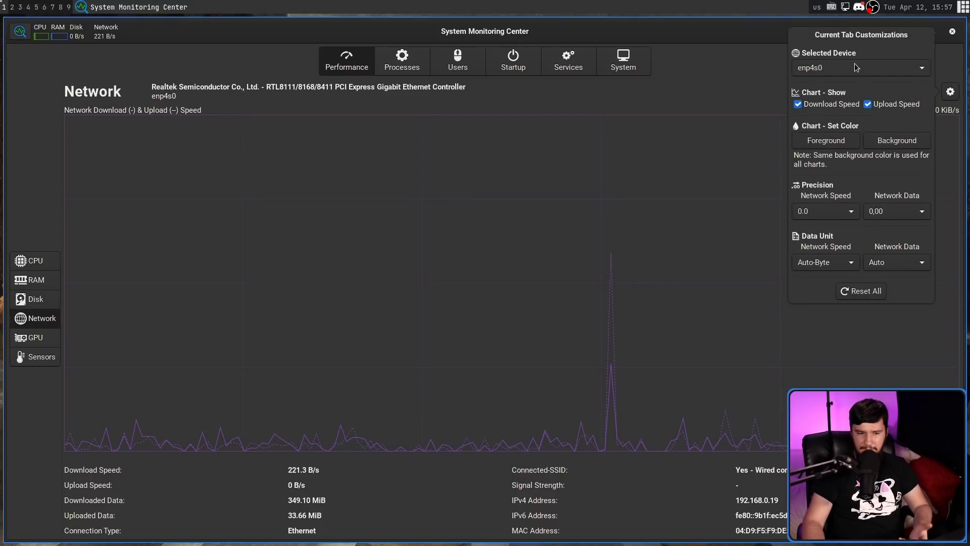
click(703, 154)
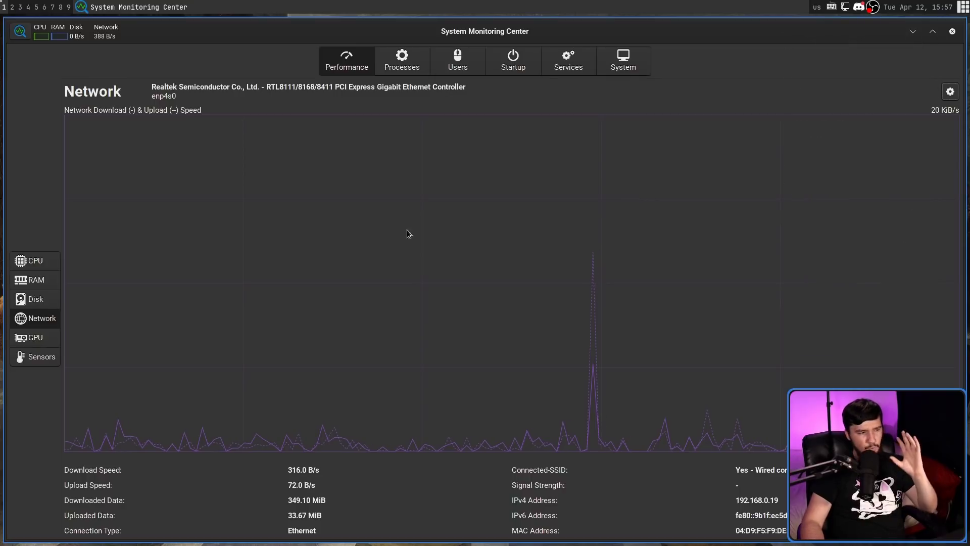
- Show the GPU page with the Radeon RX 570's FPS graph and details
click(32, 337)
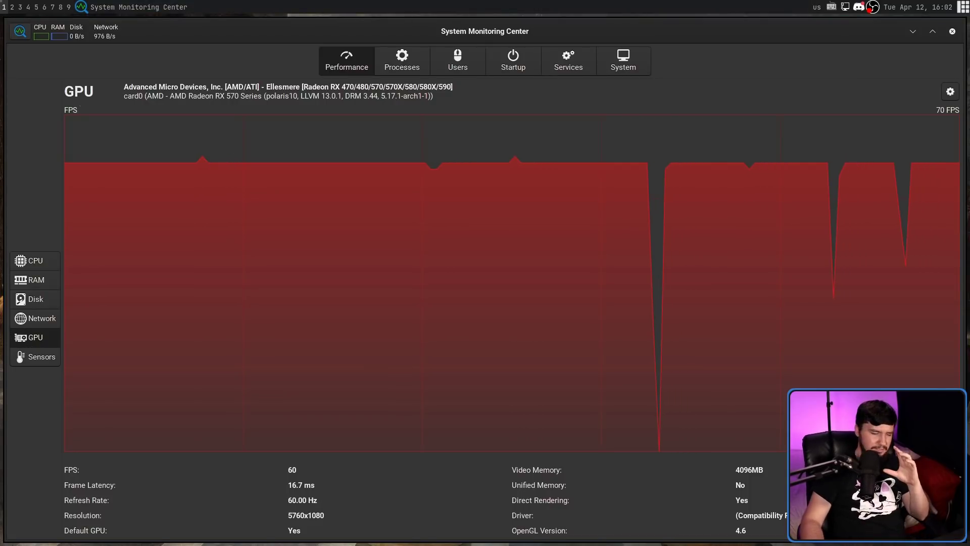
- Open the Sensors page and select the k10temp Tctl and nvme Composite readings
click(47, 358)
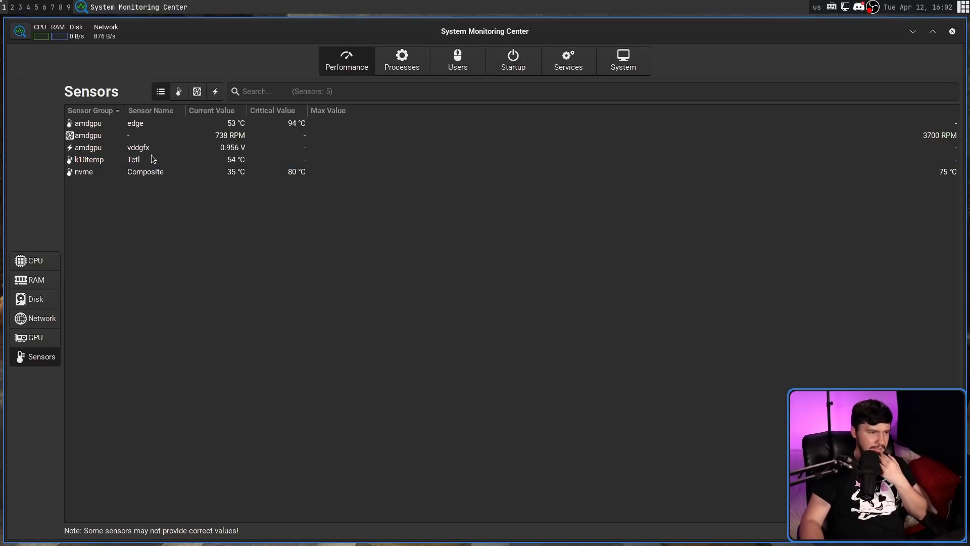
click(80, 161)
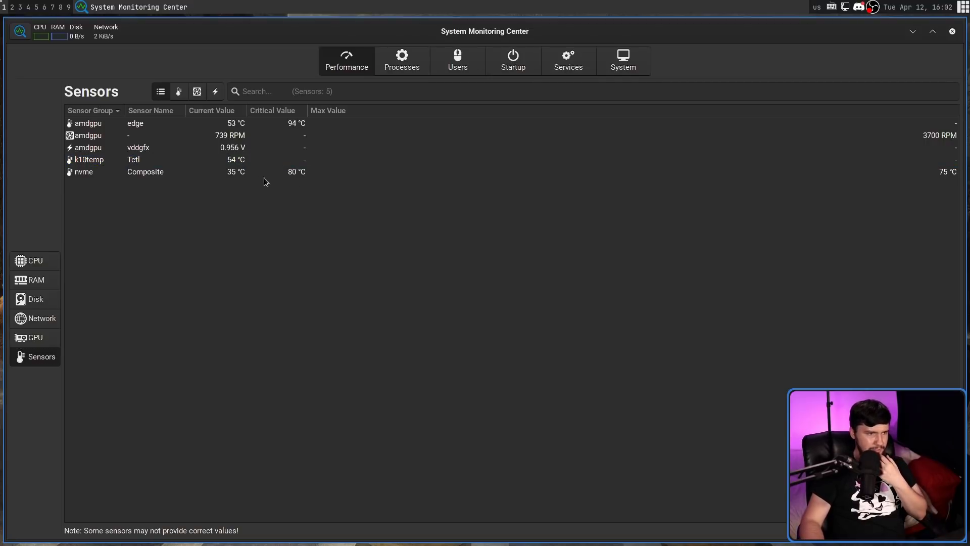
click(194, 171)
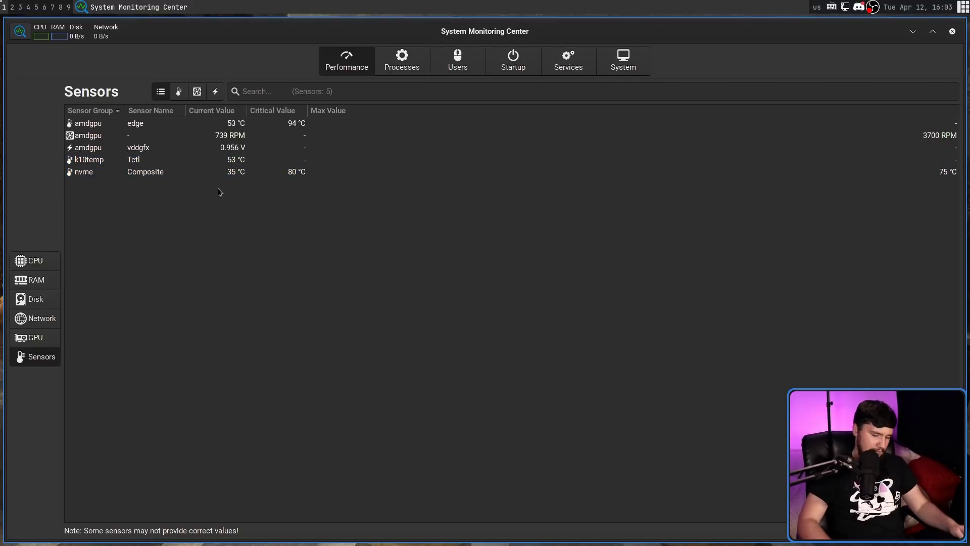
- Run 'sensors' in a new terminal, enlarge its font, and select the output
key(super+Return)
text(sensors)
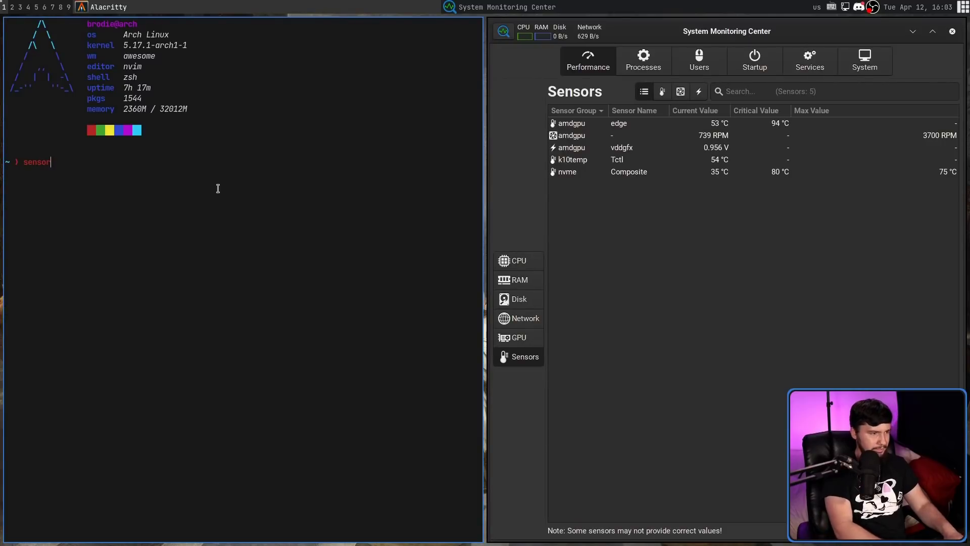
key(Return)
key(ctrl+plus)
key(ctrl+plus)
key(ctrl+plus)
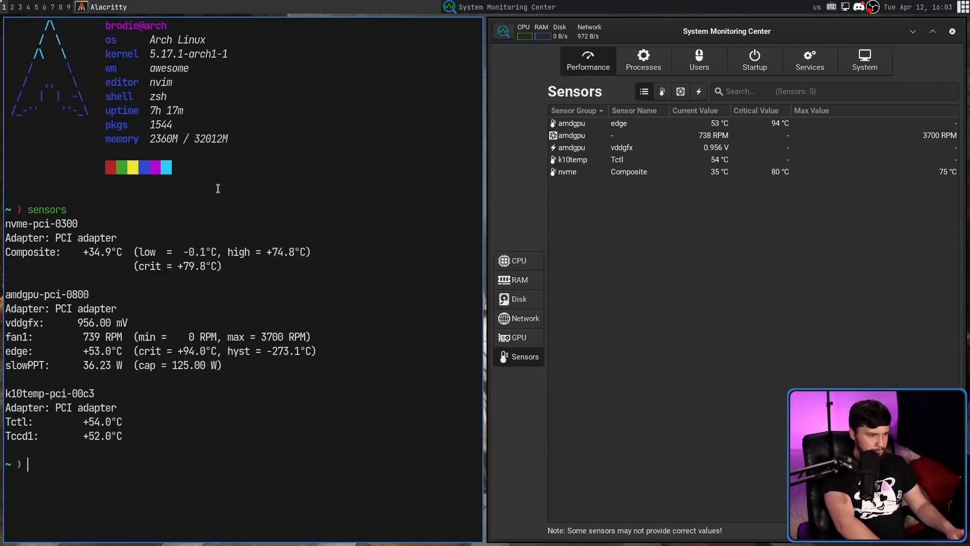
drag(405, 467, 6, 238)
click(309, 293)
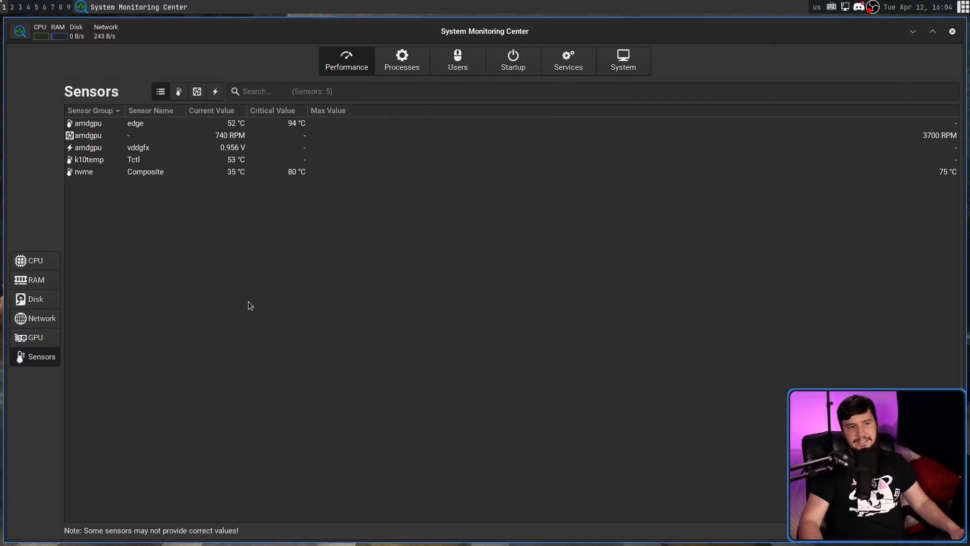
- Close the terminal, filter sensors by temperature, fan, then voltage, and open Processes
key(ctrl+d)
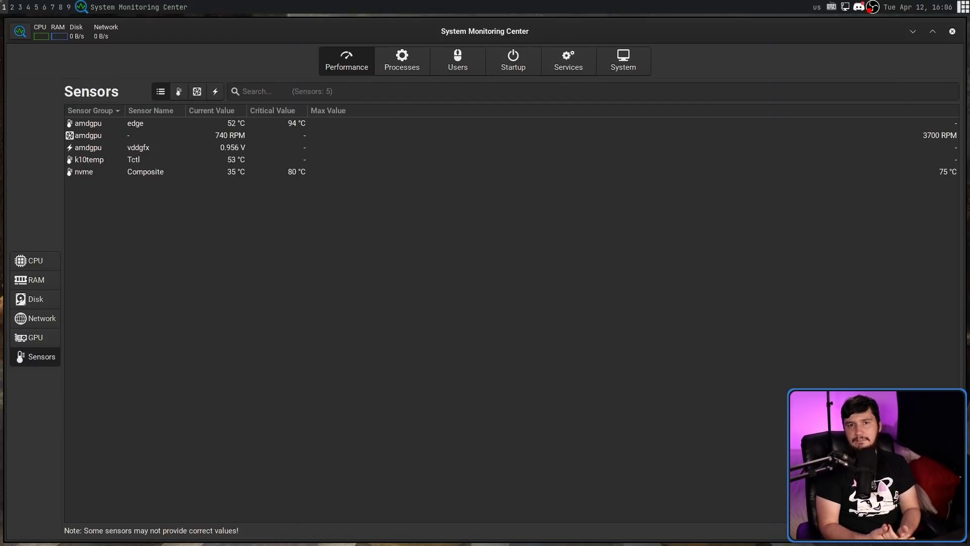
click(489, 96)
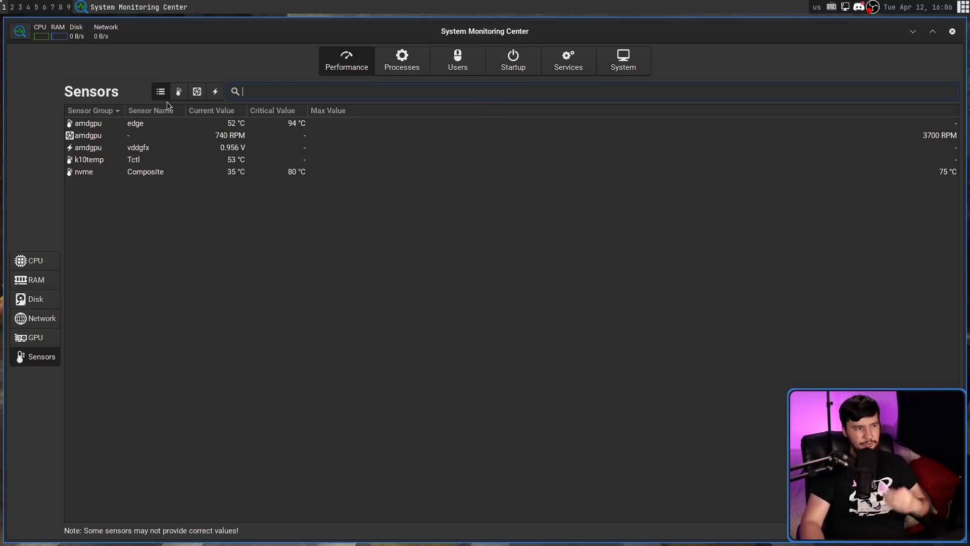
click(179, 92)
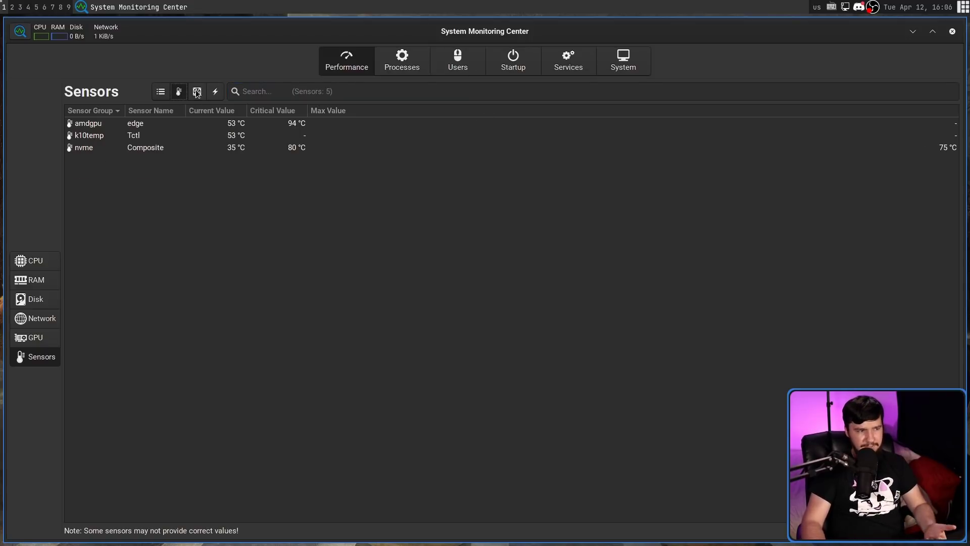
click(197, 93)
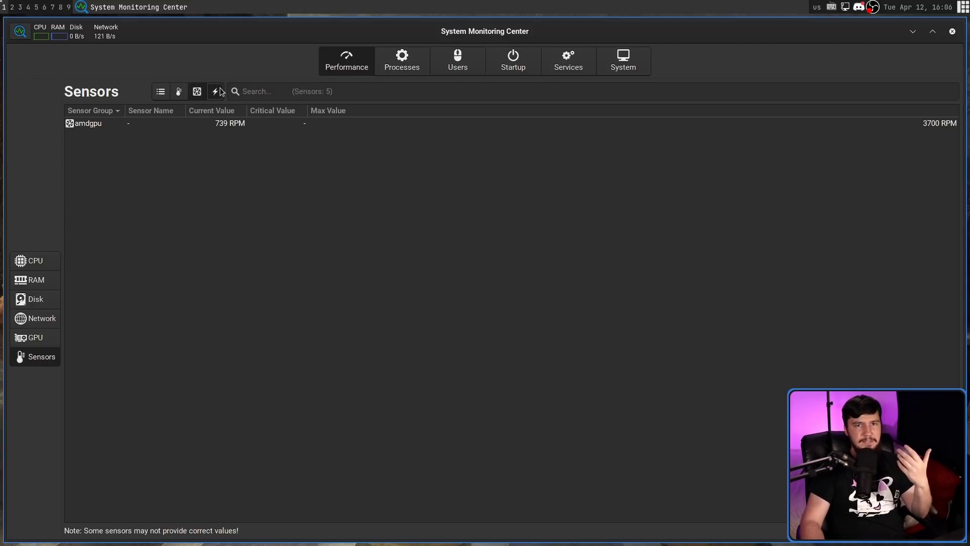
click(216, 92)
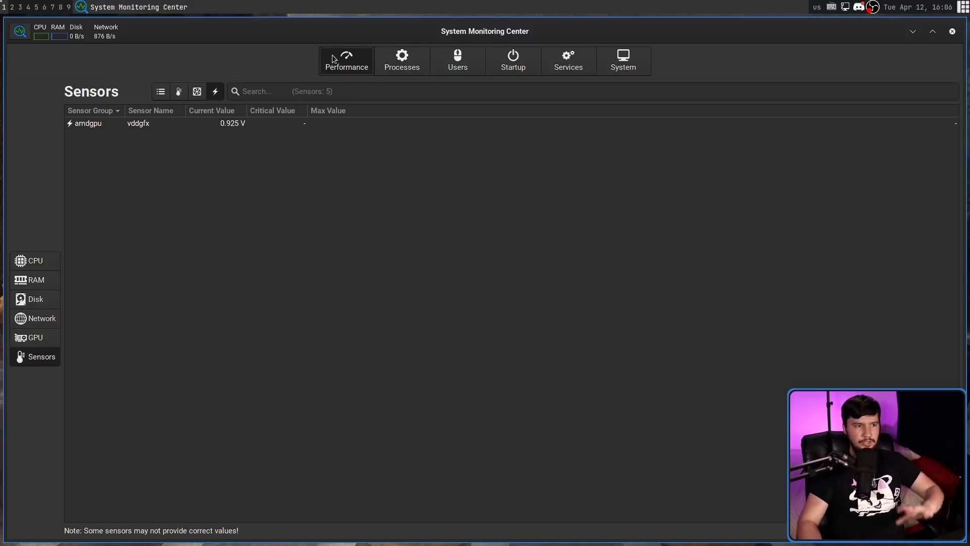
click(399, 60)
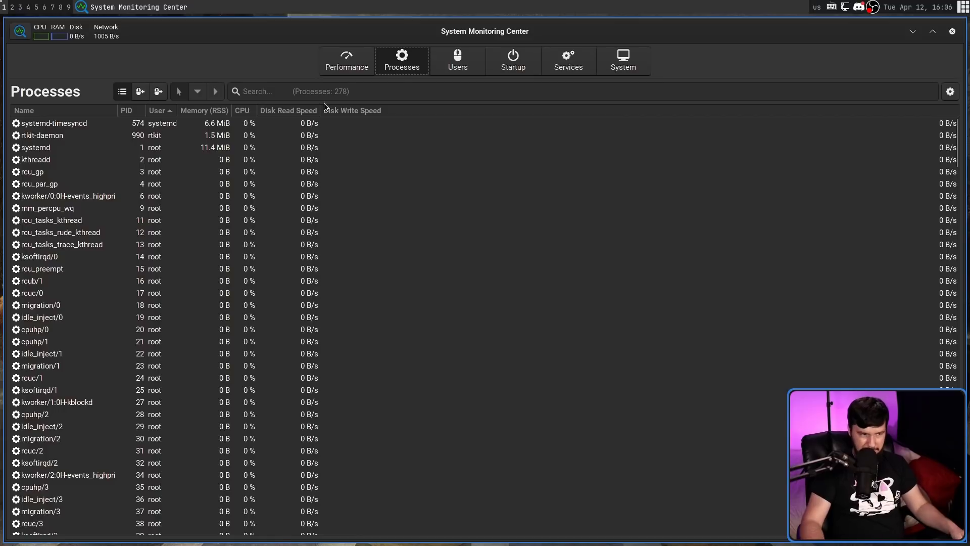
- Widen the Disk Read Speed column and sort processes alphabetically by Name
drag(322, 110, 436, 119)
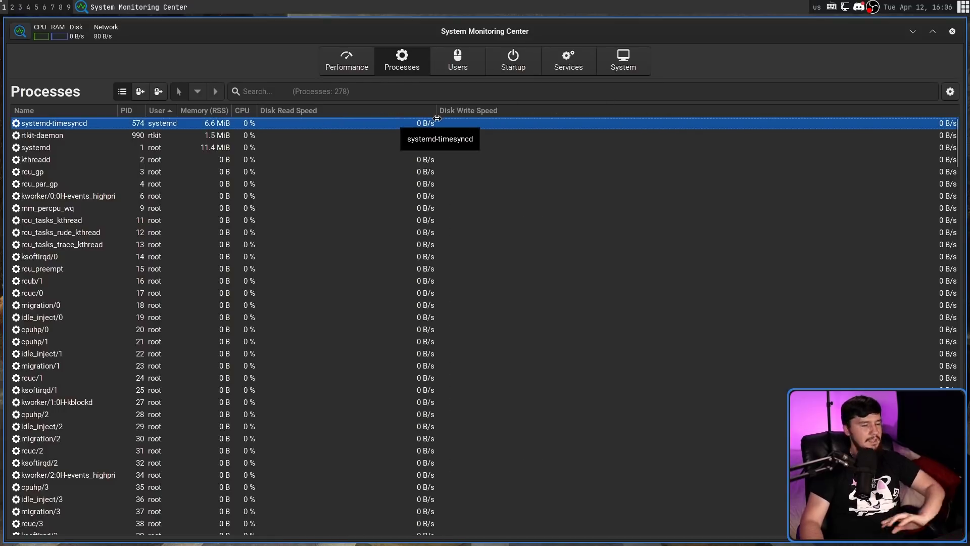
click(86, 108)
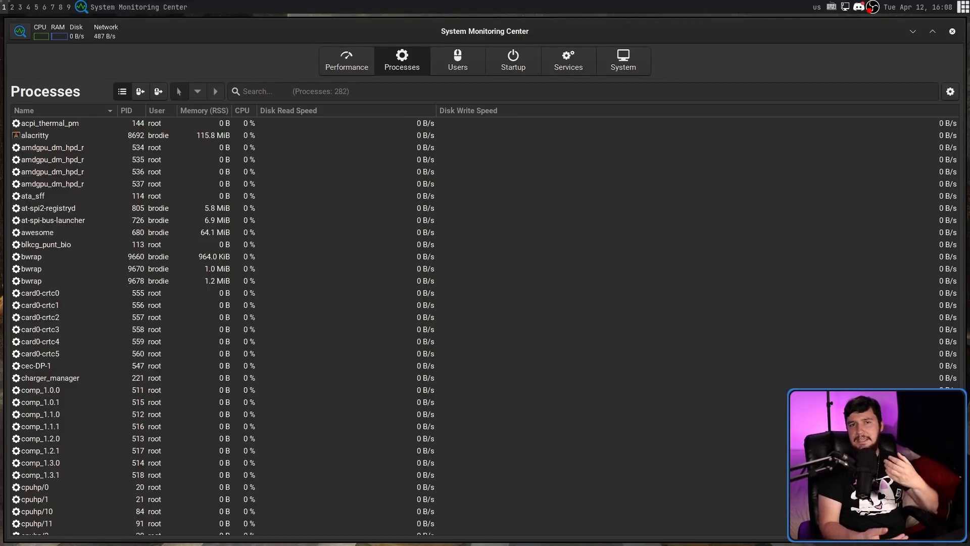
- Search for 'xter' and terminate the xterm process, confirming with Yes
click(416, 93)
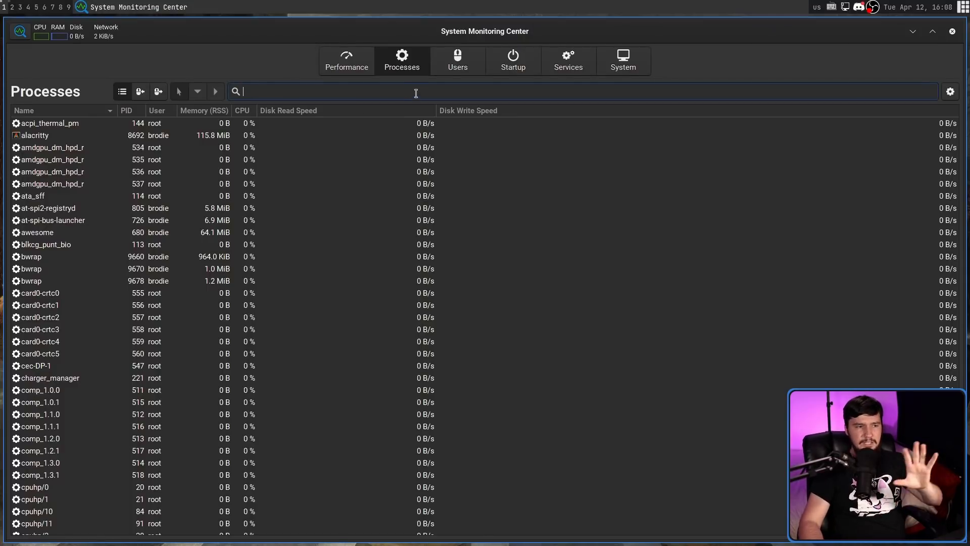
text(xt)
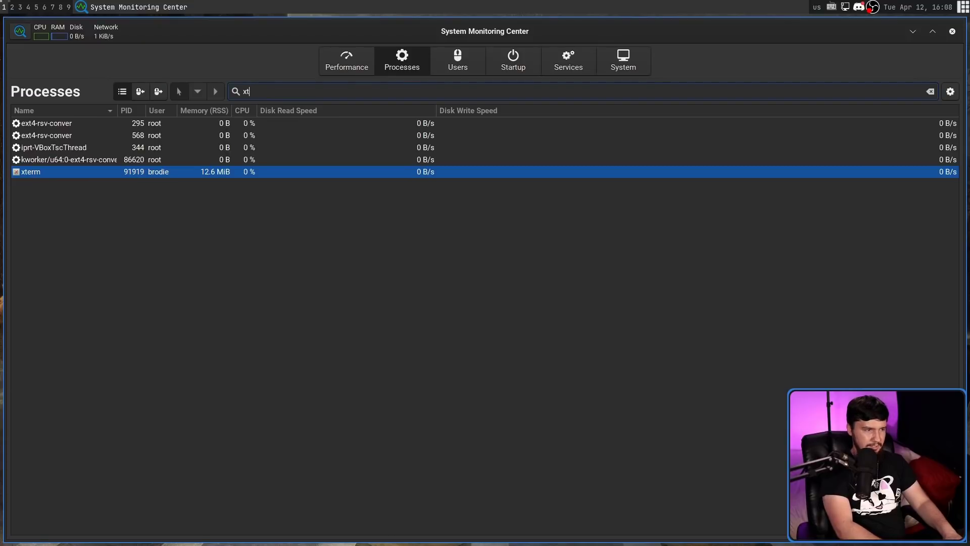
text(er)
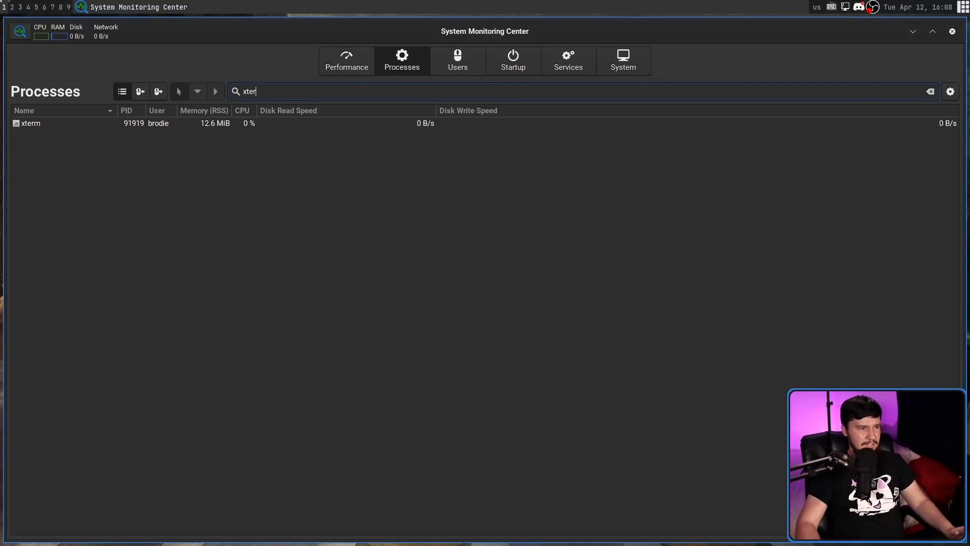
key(alt+Tab)
key(alt+Tab)
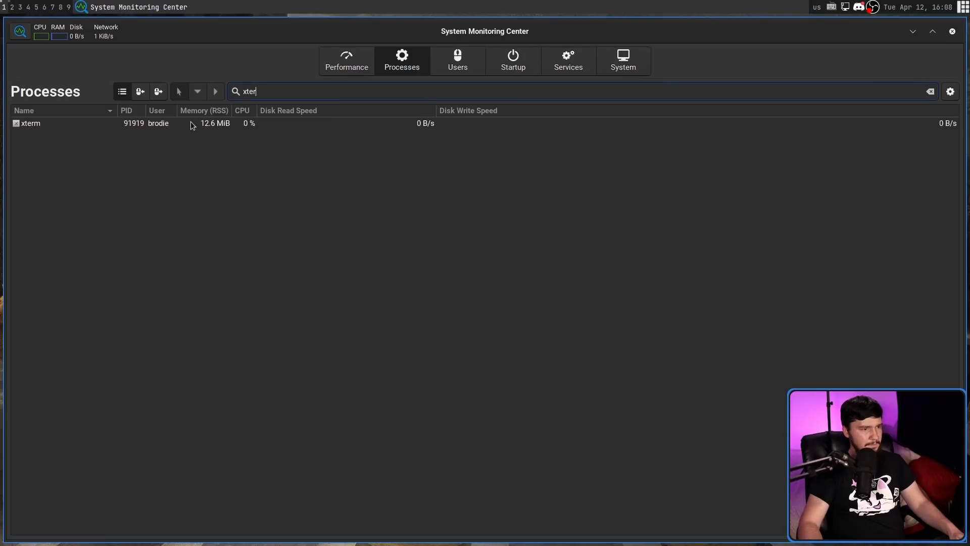
click(74, 123)
right_click(74, 123)
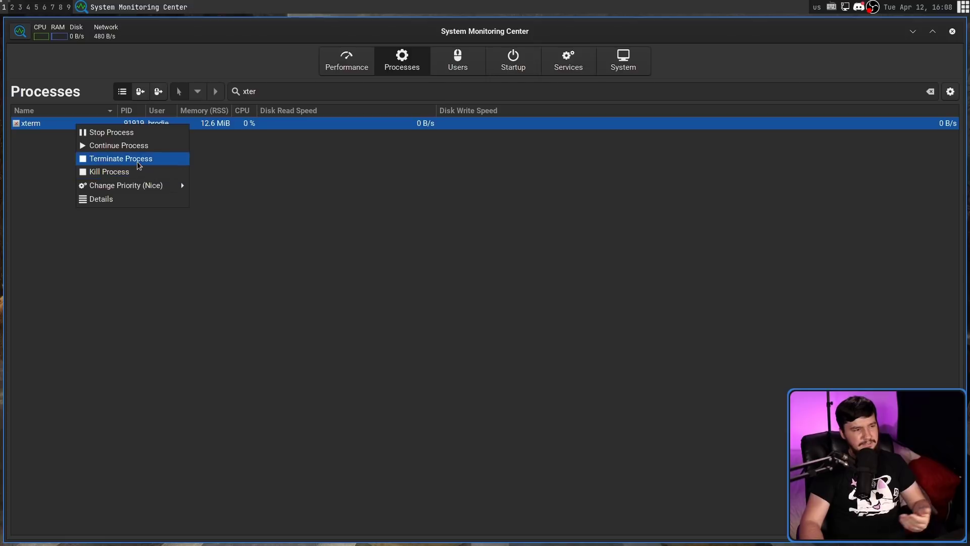
click(137, 159)
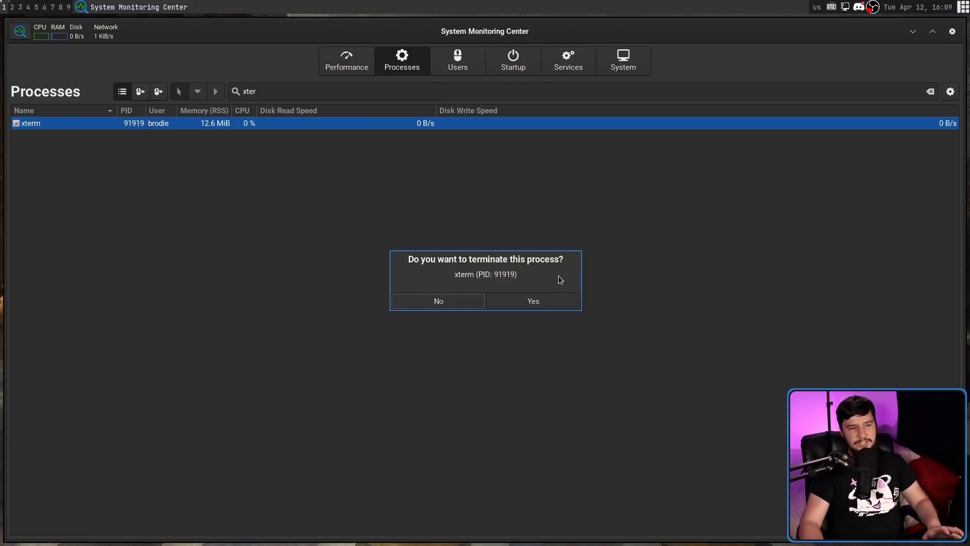
click(550, 302)
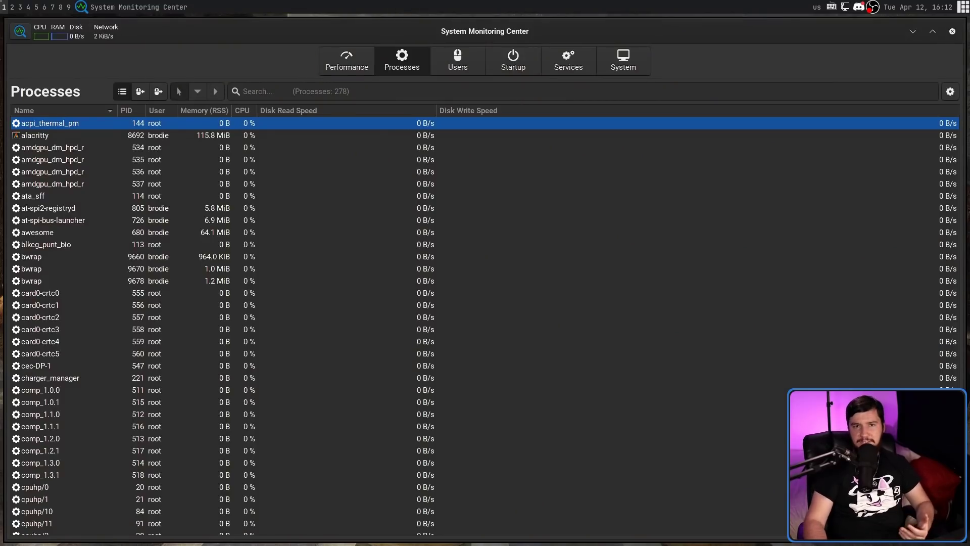
- Open the alacritty process's details window, then close it
click(77, 137)
right_click(34, 135)
click(88, 207)
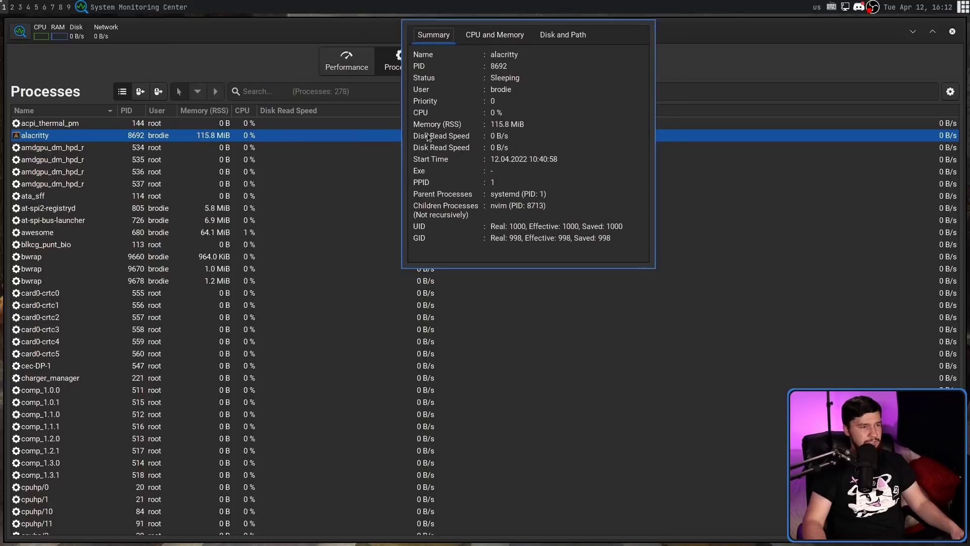
key(Escape)
- Reopen alacritty's details and switch between its CPU and Memory and Disk and Path tabs
right_click(76, 135)
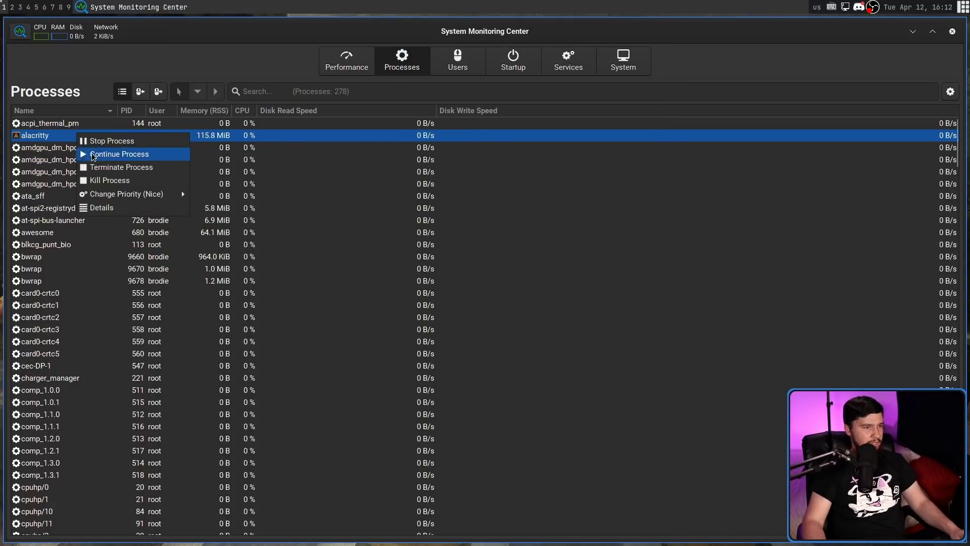
mouse_move(167, 194)
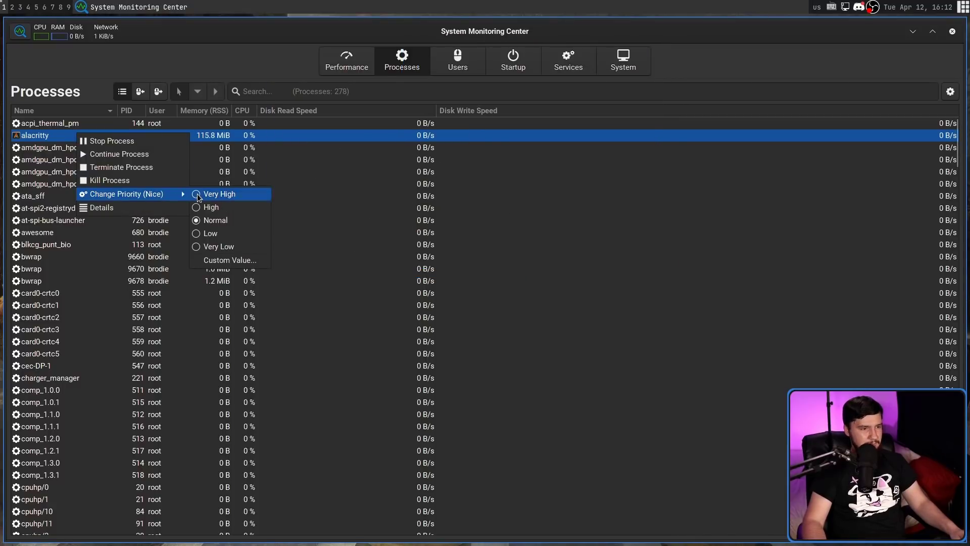
click(109, 208)
click(513, 33)
click(572, 35)
click(492, 38)
click(570, 33)
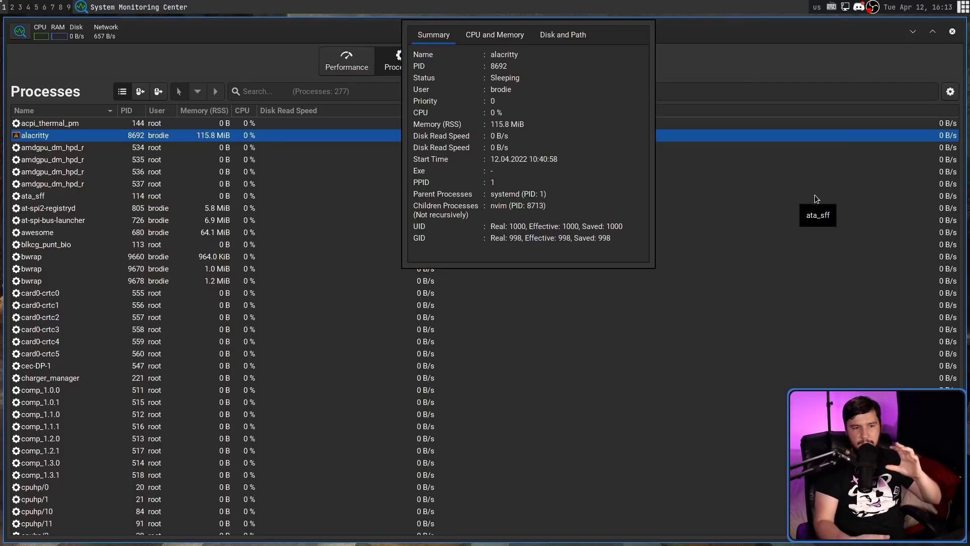
- Move the details window slightly and return to alacritty's CPU and thread details
drag(576, 183, 676, 271)
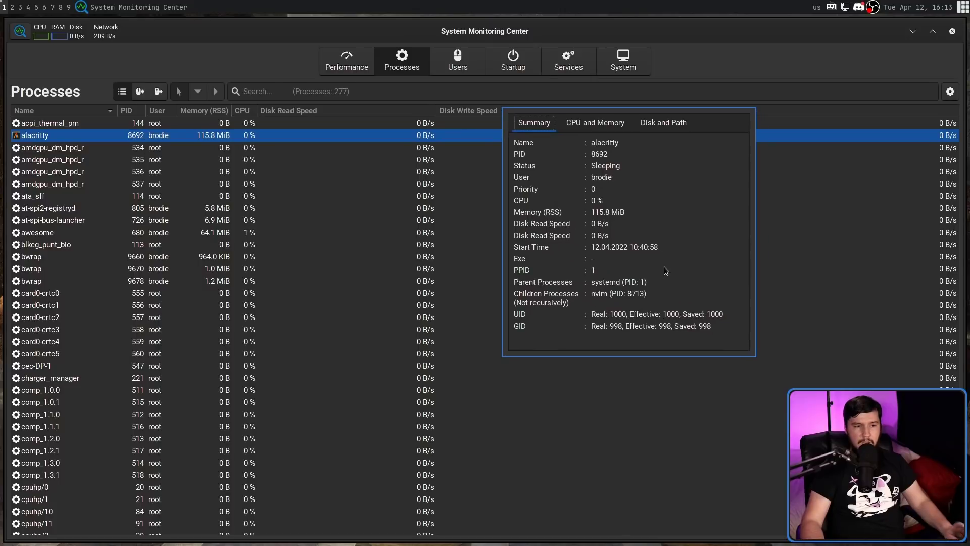
click(621, 126)
click(657, 128)
click(612, 121)
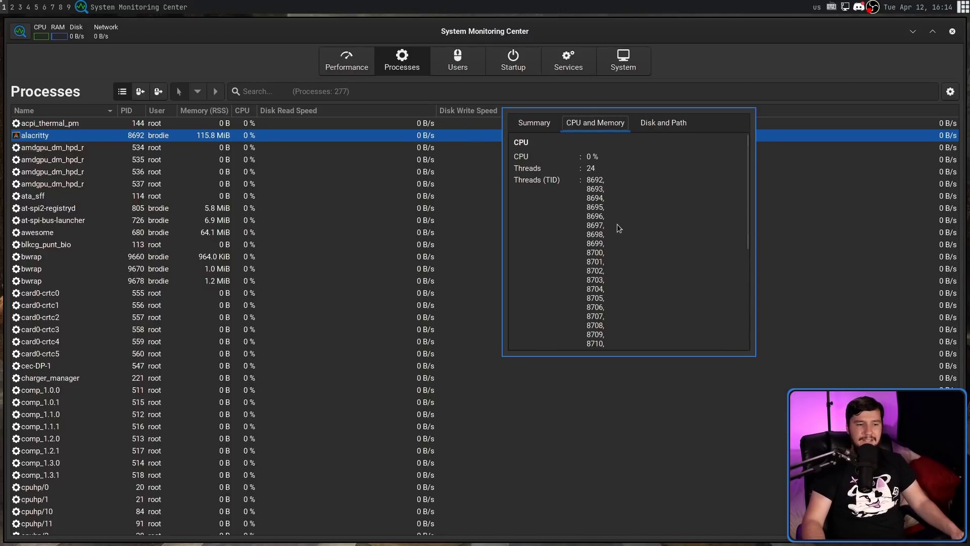
- Scroll through alacritty's 24-thread list, then close the details window
scroll(621, 293, down, 5)
scroll(629, 280, up, 3)
scroll(628, 280, down, 1)
scroll(617, 304, up, 3)
scroll(610, 263, down, 3)
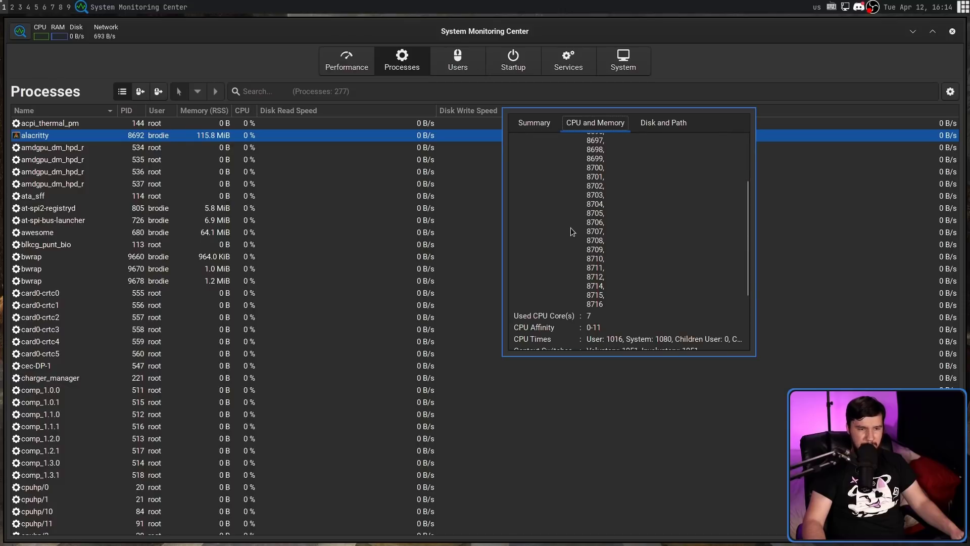
scroll(571, 228, up, 3)
scroll(581, 227, down, 4)
scroll(609, 227, up, 2)
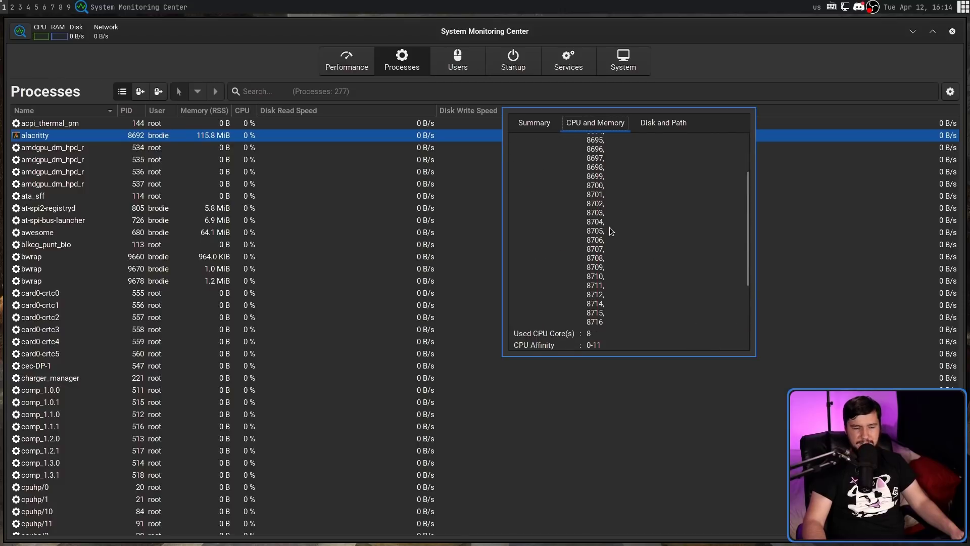
scroll(609, 231, up, 3)
key(Escape)
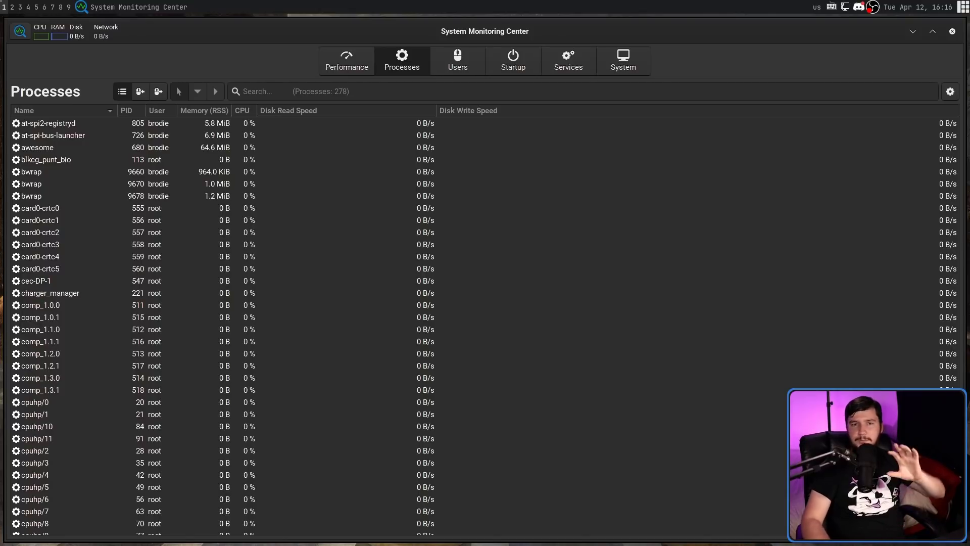
click(142, 89)
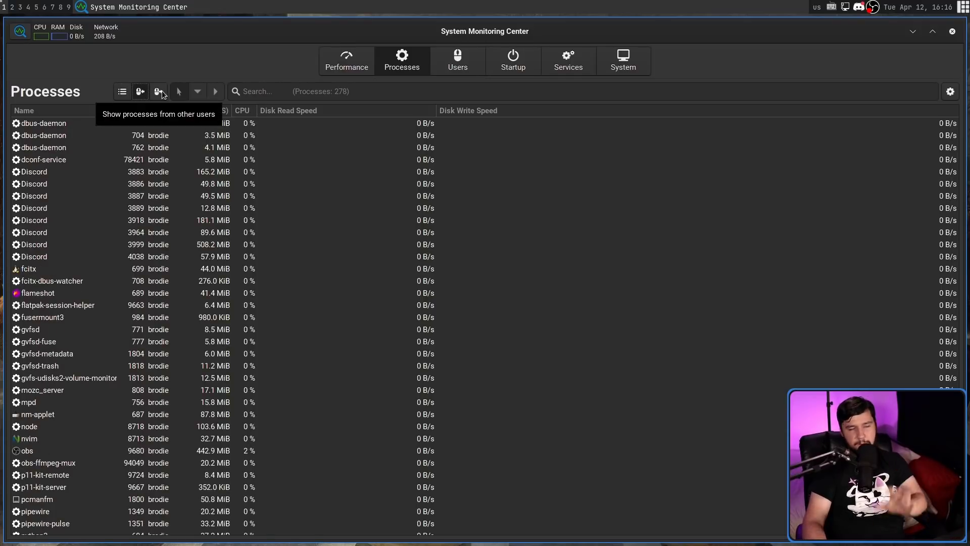
click(162, 93)
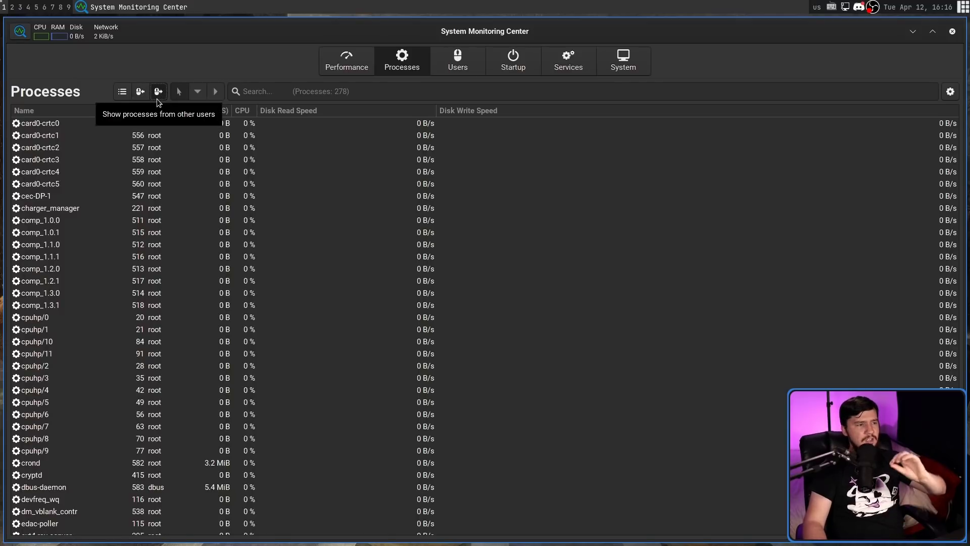
click(137, 95)
click(156, 94)
click(119, 94)
click(140, 92)
click(156, 93)
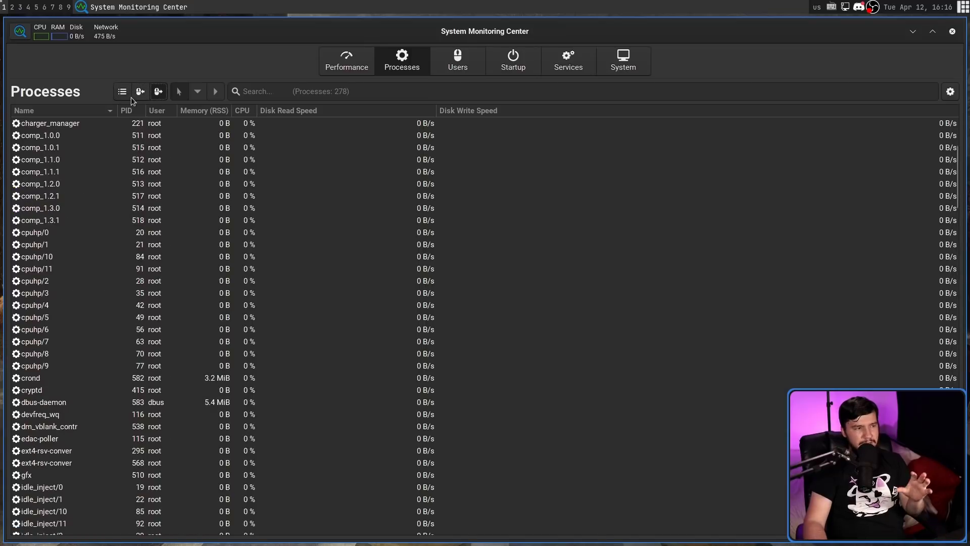
click(122, 93)
click(138, 92)
click(157, 93)
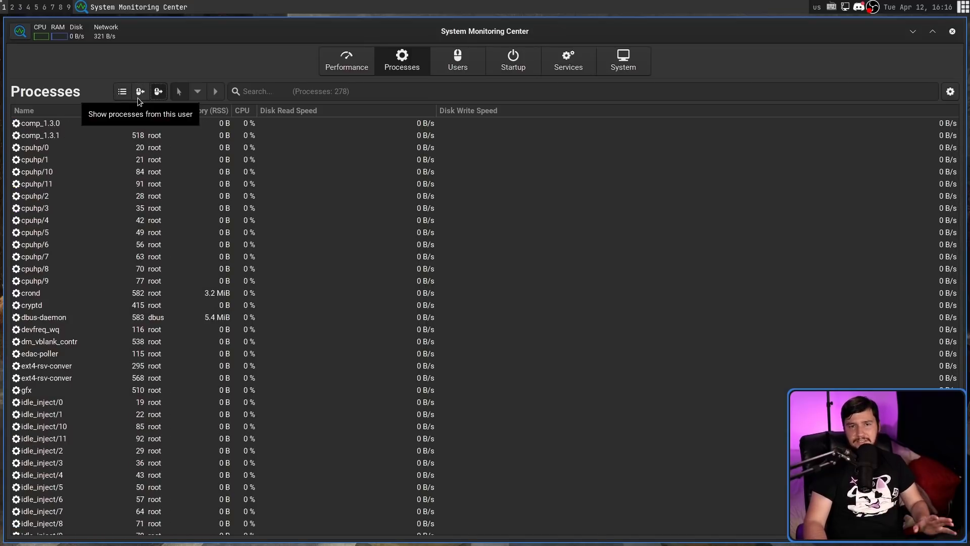
click(138, 98)
click(121, 96)
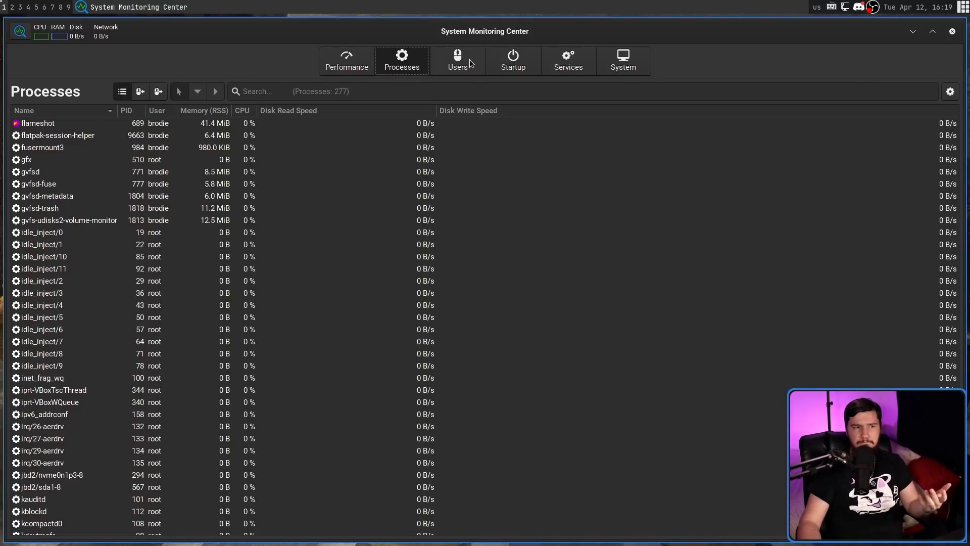
- On the Users page, view the wheel-group account's details, close them, and reopen its actions
click(469, 59)
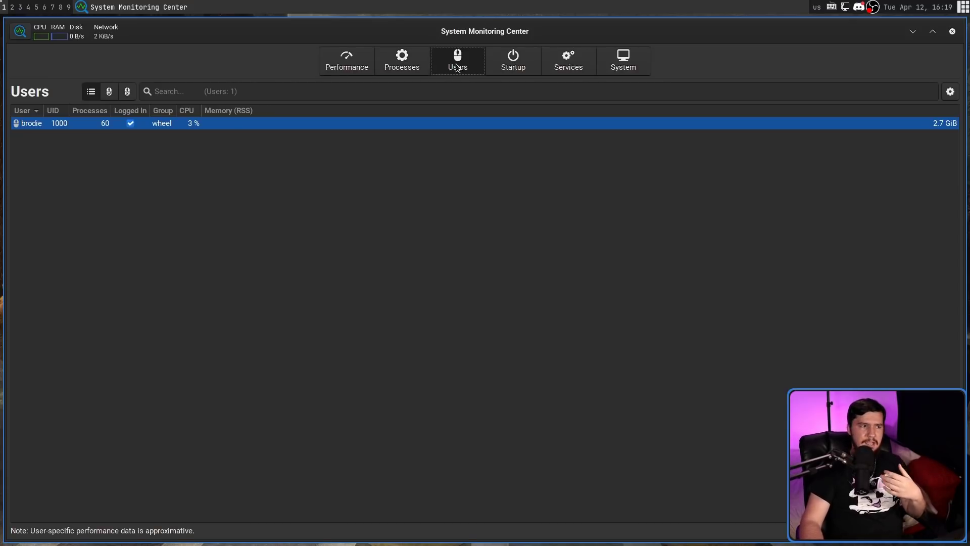
right_click(255, 121)
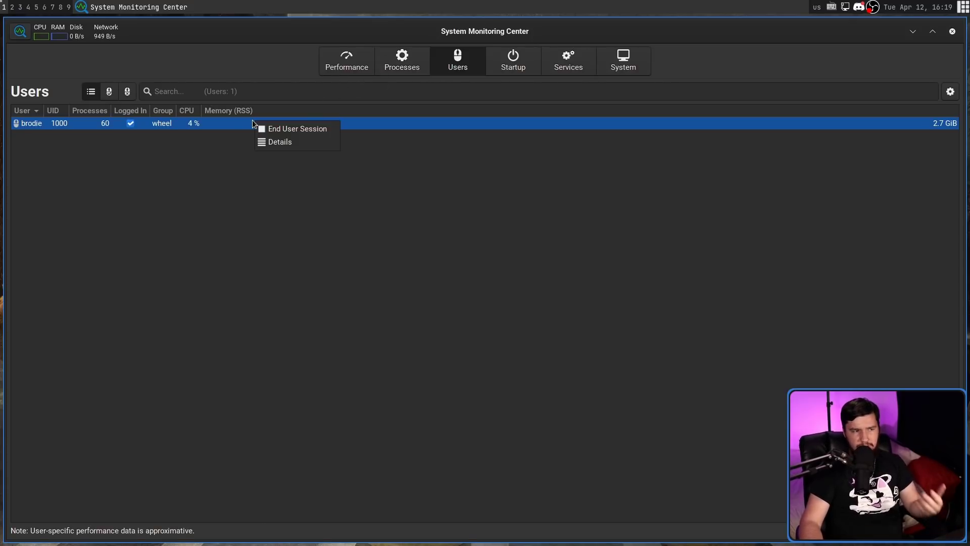
click(316, 142)
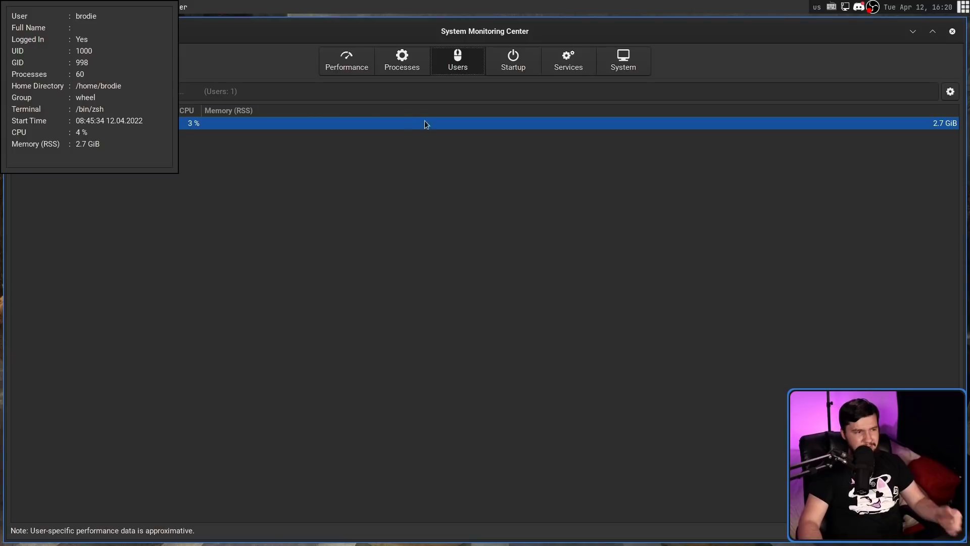
key(Escape)
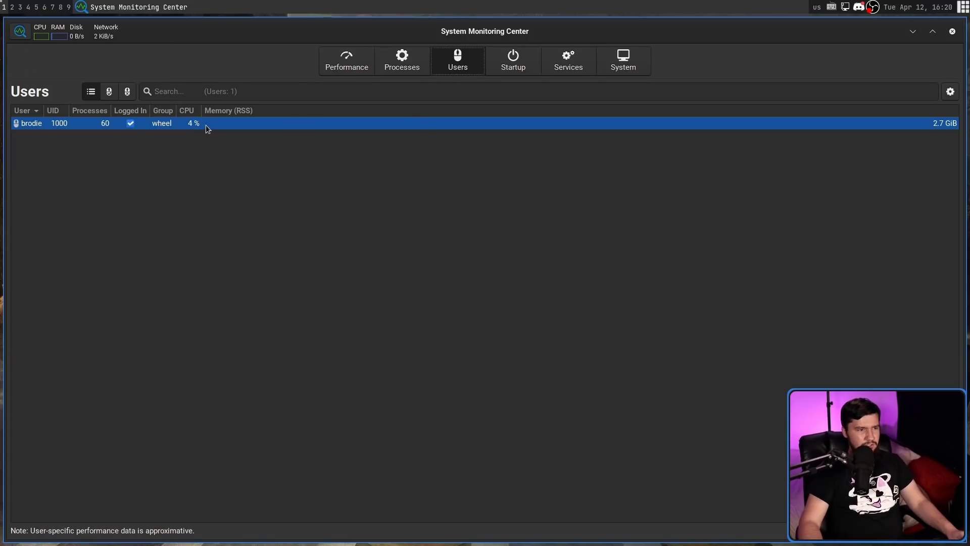
right_click(204, 125)
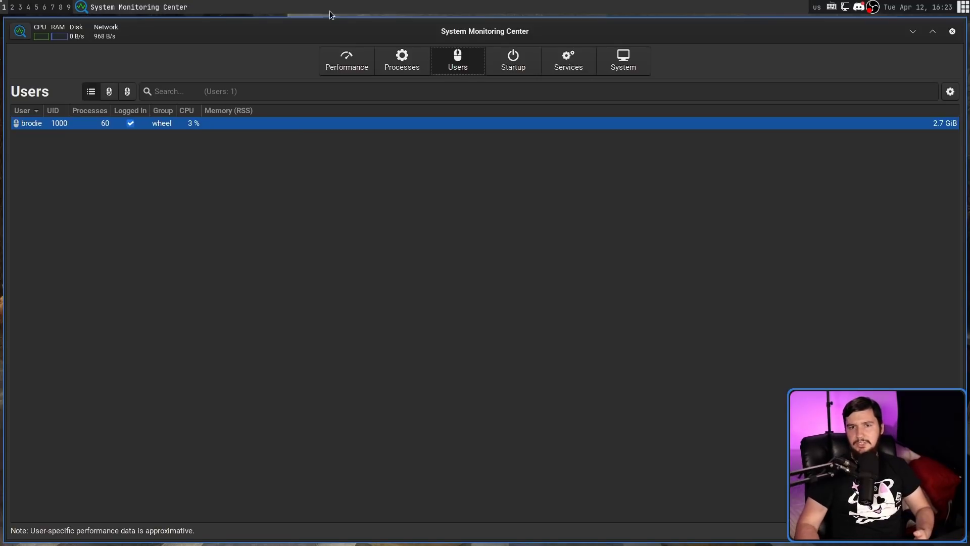
- On the Startup page, check the '.desktop' file actions for AT-SPI D-Bus Bus and ferdi
click(515, 63)
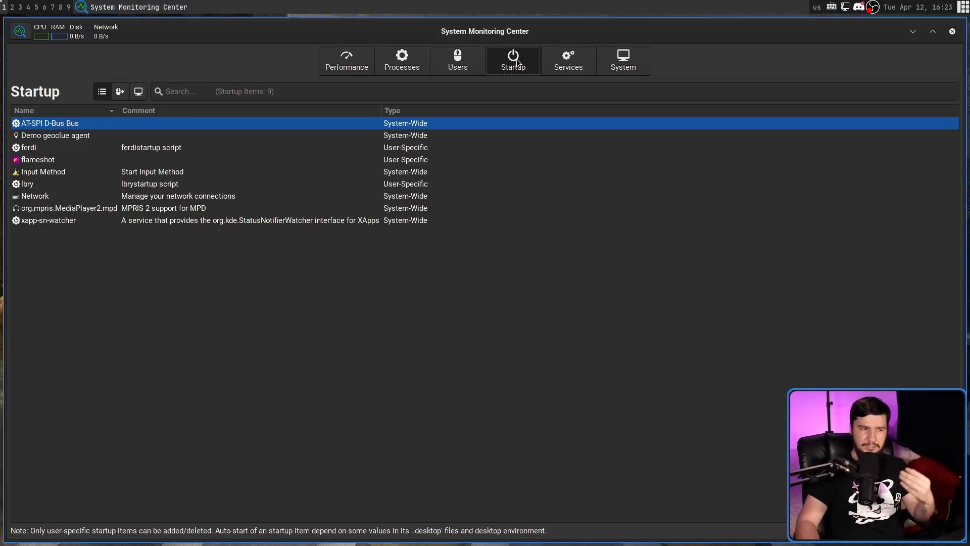
right_click(402, 125)
mouse_move(430, 174)
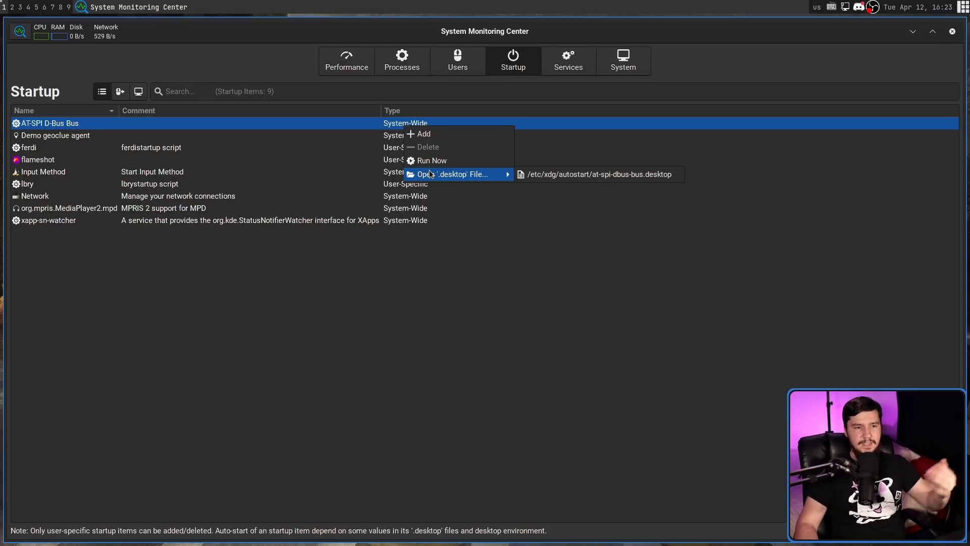
click(602, 237)
right_click(418, 150)
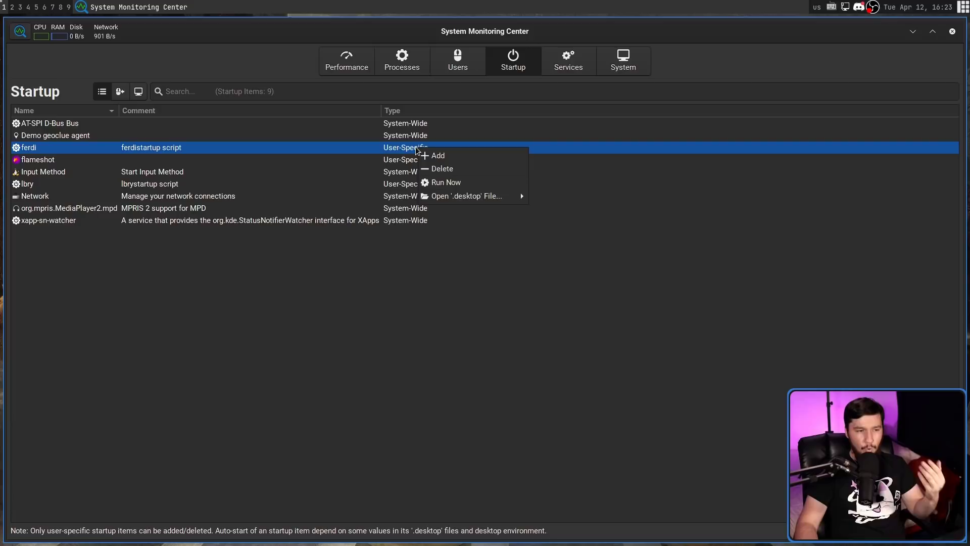
mouse_move(487, 199)
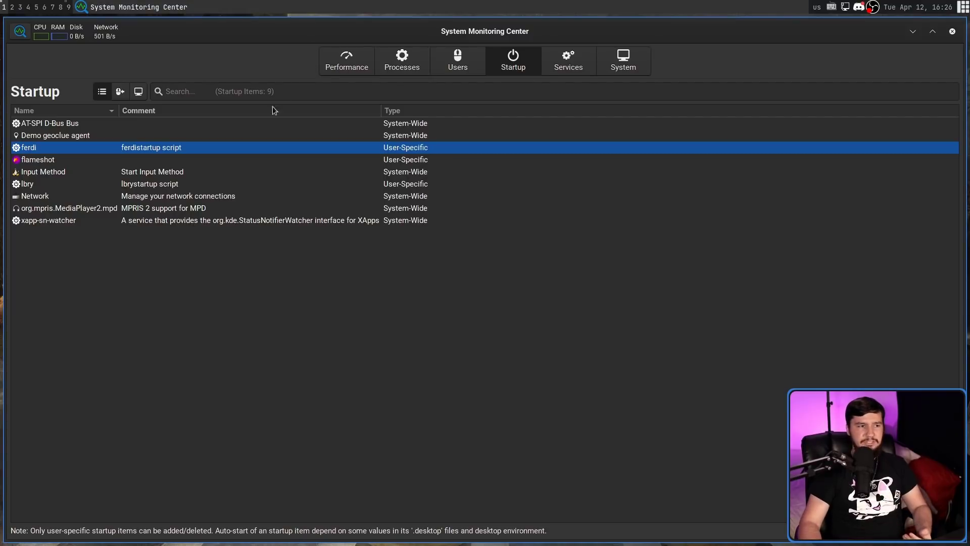
right_click(191, 149)
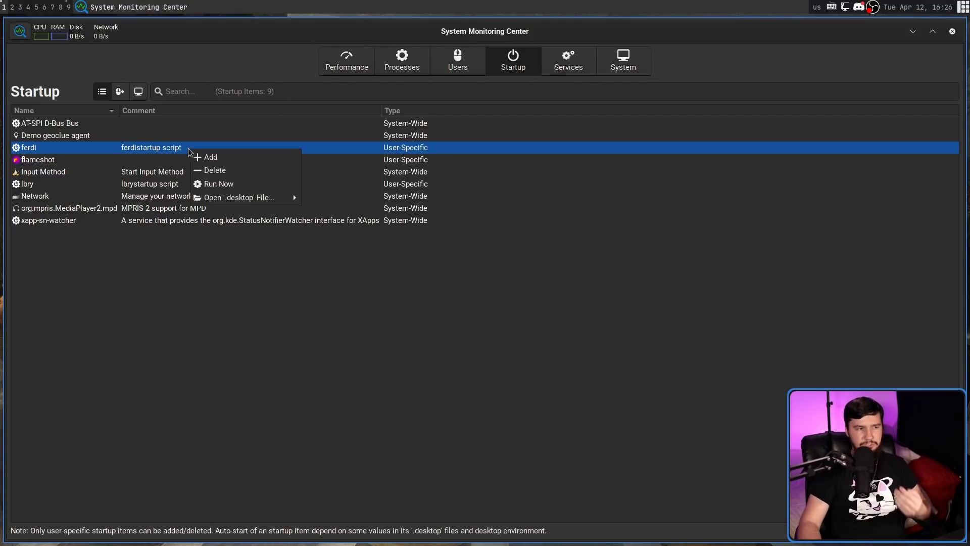
click(244, 157)
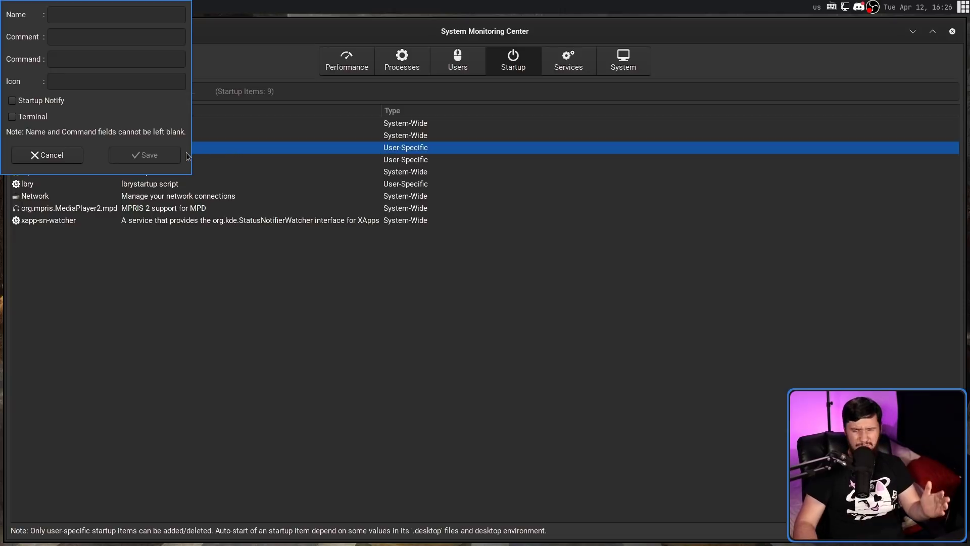
click(65, 155)
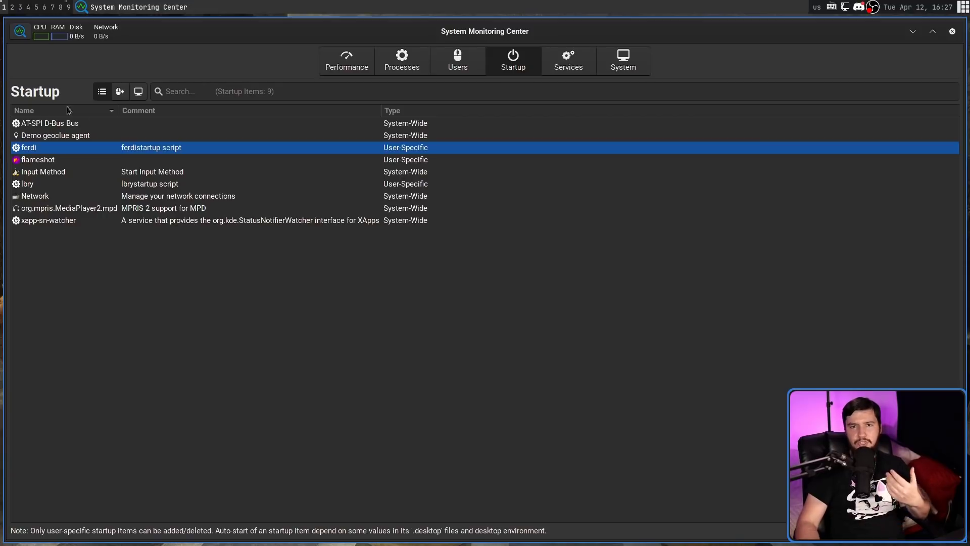
right_click(184, 173)
click(215, 174)
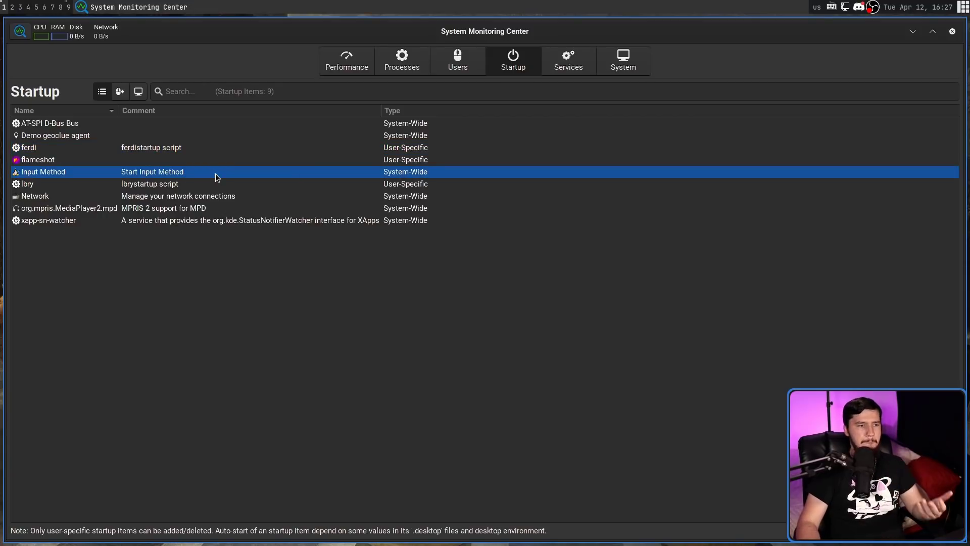
right_click(215, 174)
click(229, 180)
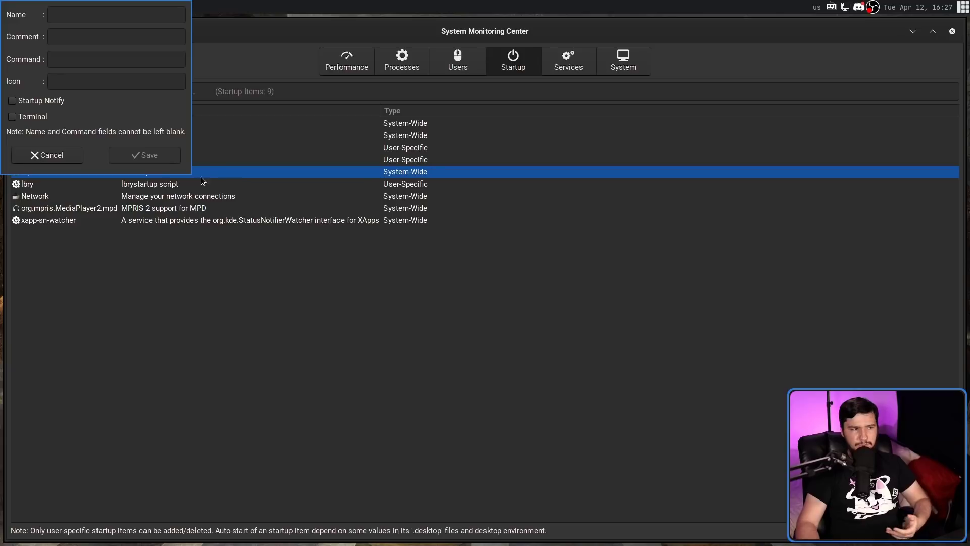
click(59, 161)
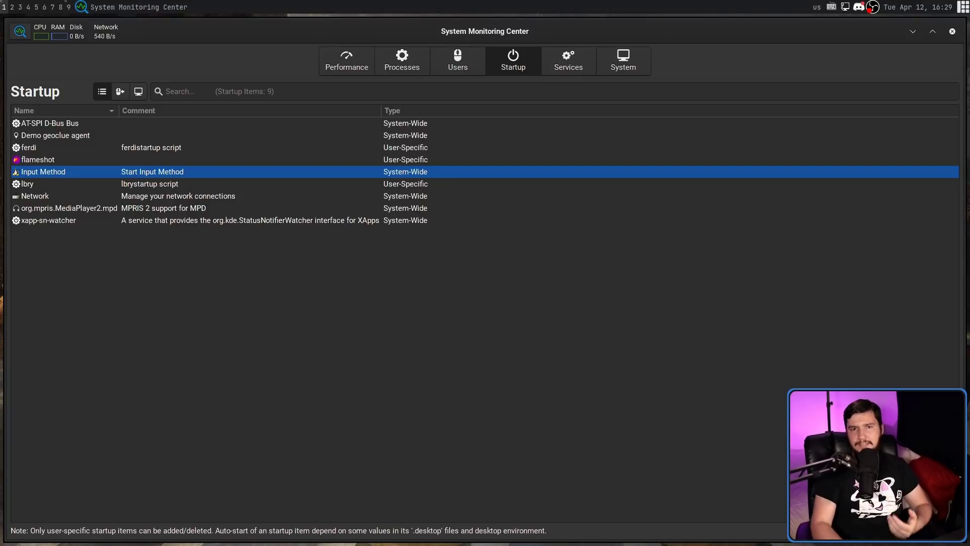
click(570, 70)
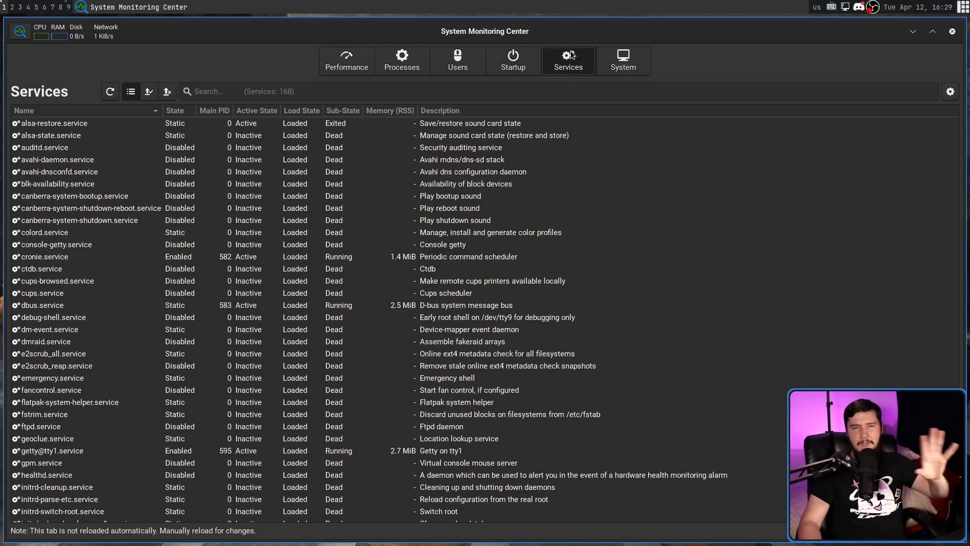
click(419, 64)
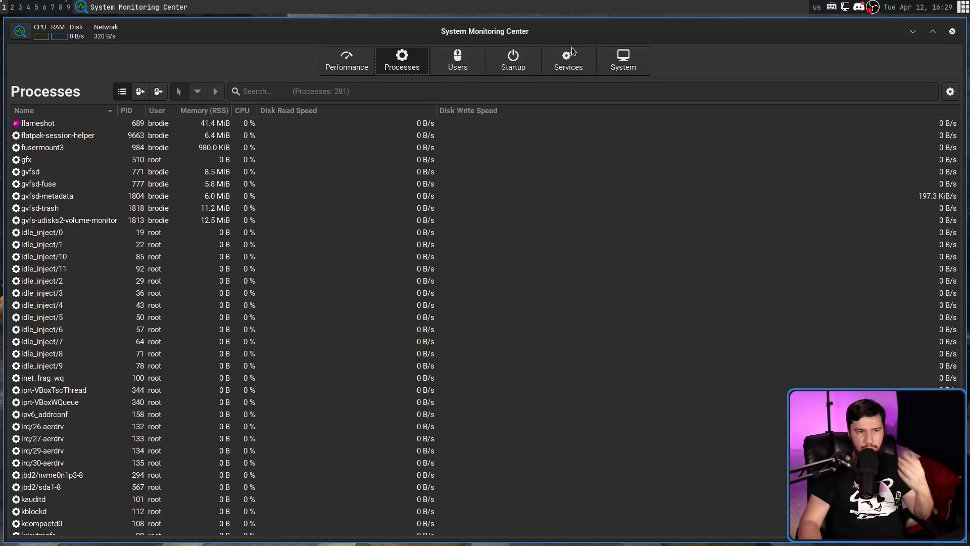
click(578, 53)
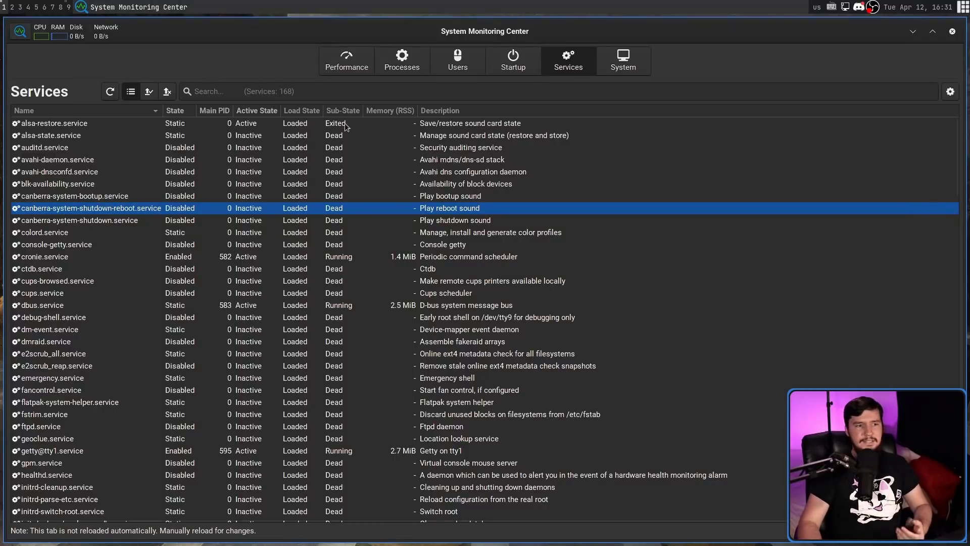
right_click(329, 208)
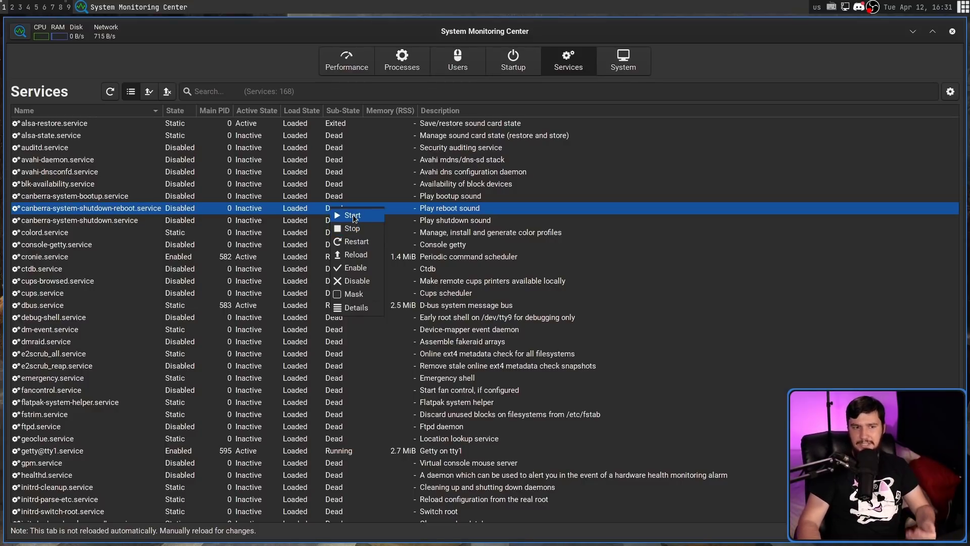
click(253, 259)
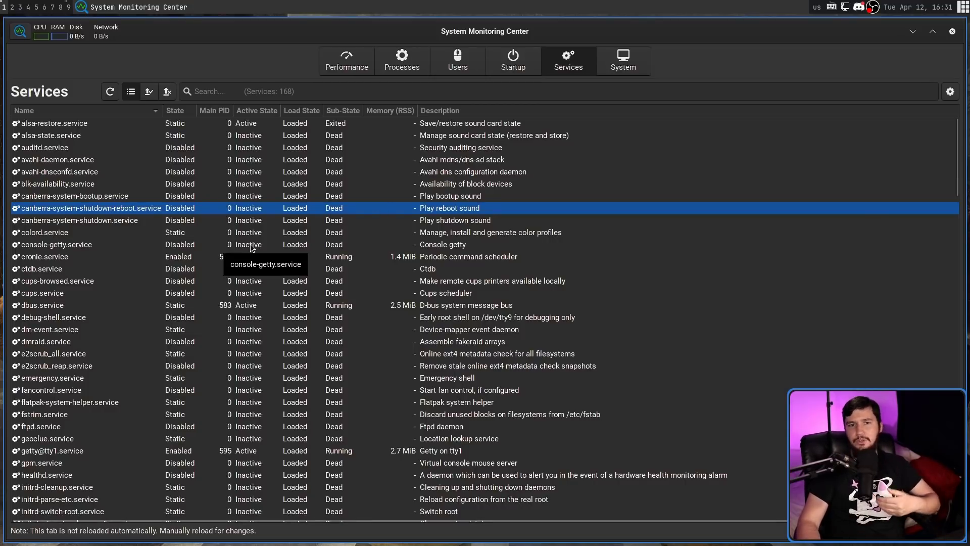
- Try restarting cronie.service, dismiss the failure message, then open and close console-getty.service's actions
right_click(111, 261)
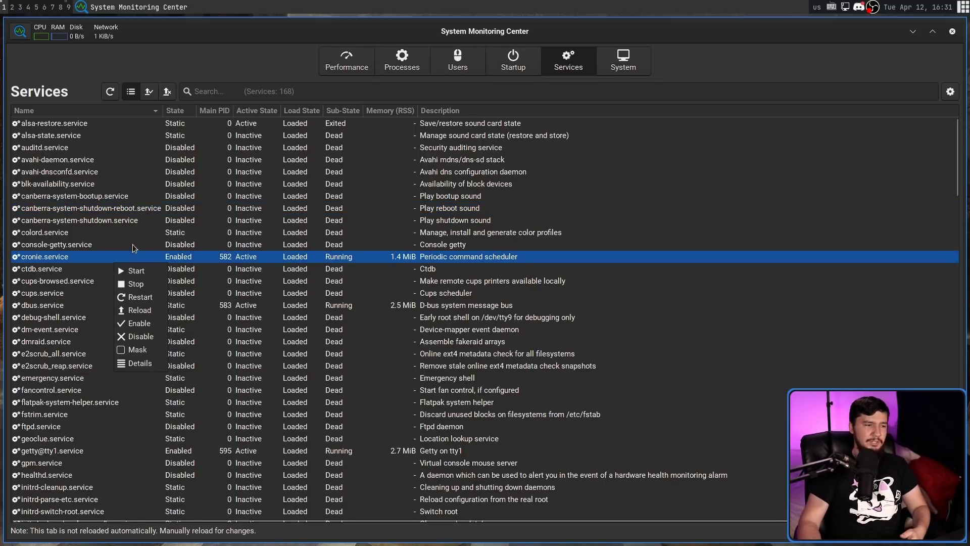
click(145, 298)
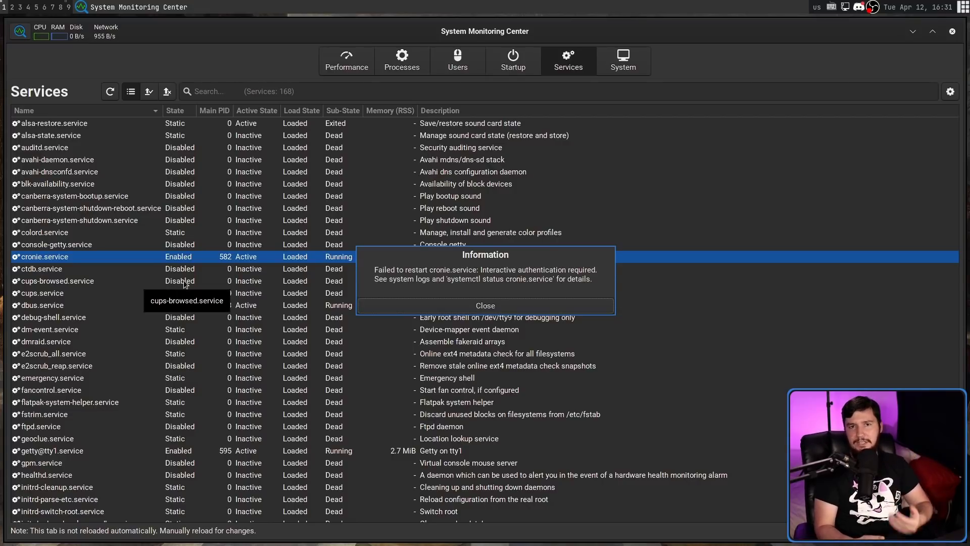
key(Return)
right_click(94, 243)
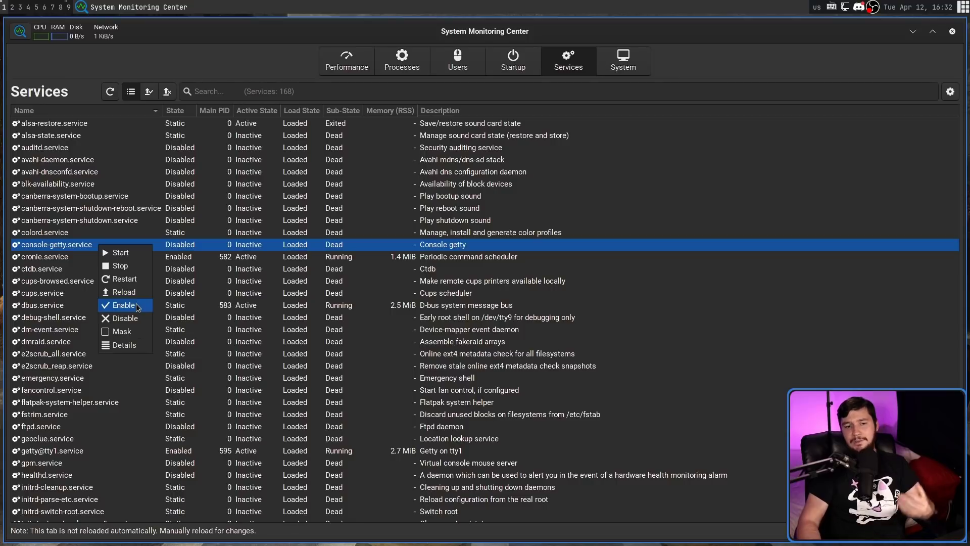
click(411, 244)
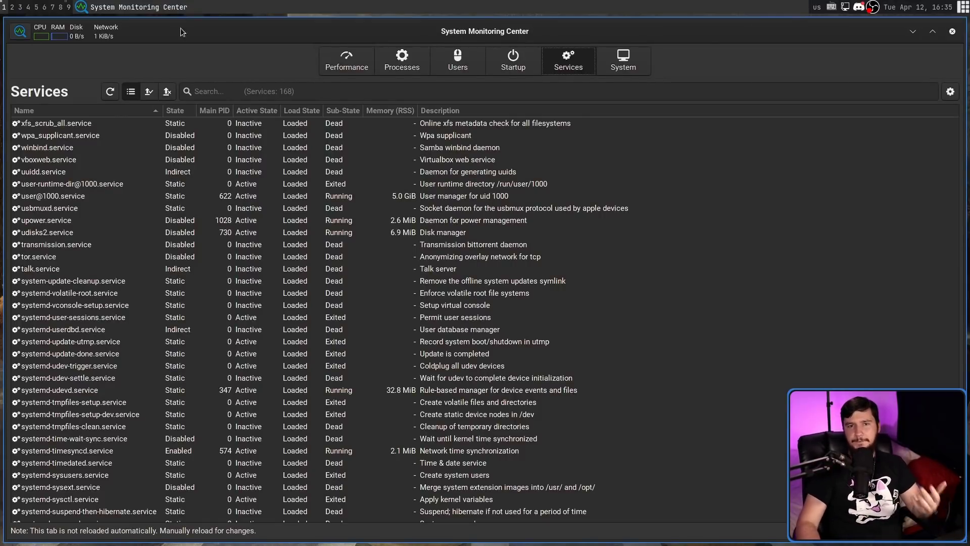
- Review the System page: Arch Linux, kernel 5.17.1-arch1-1, awesome window manager, 1544 pacman packages
click(636, 63)
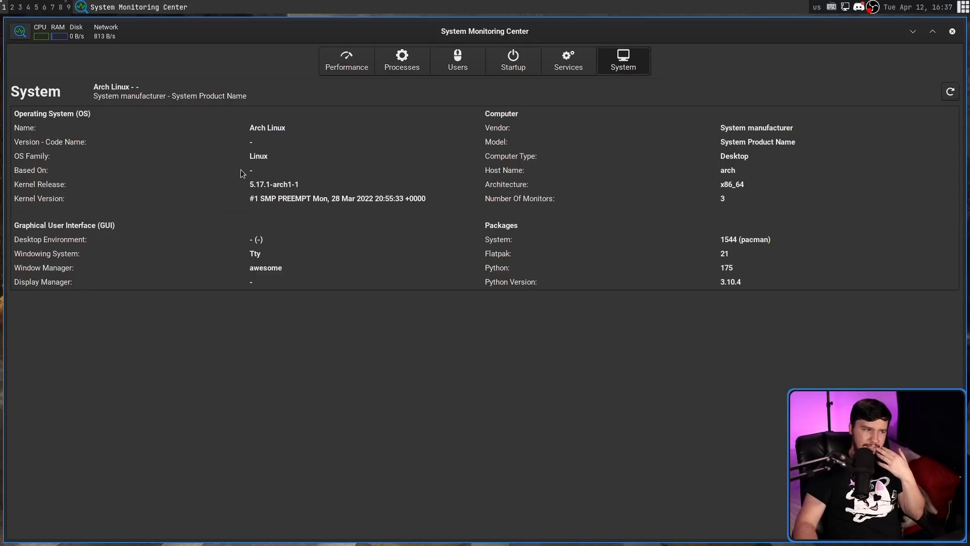
drag(262, 171, 249, 170)
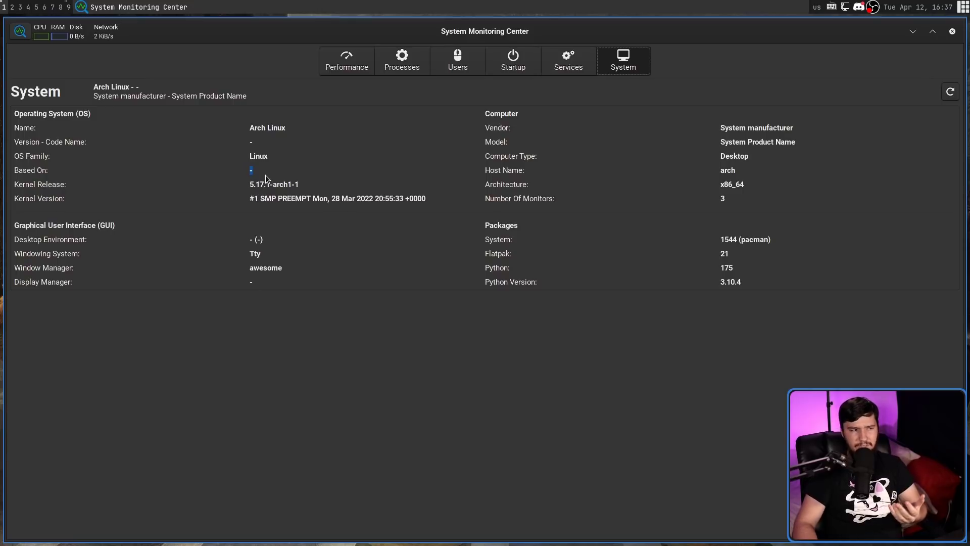
click(253, 143)
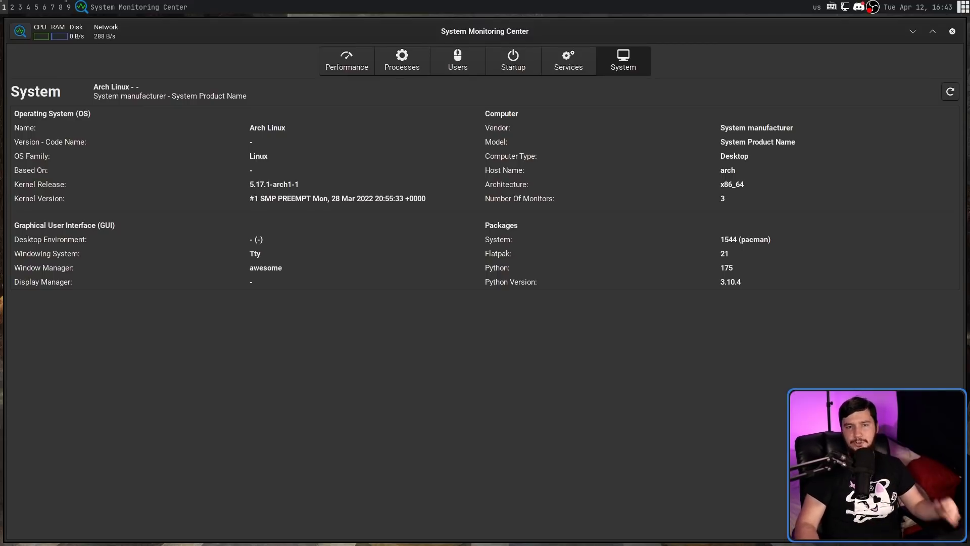
- Turn on the floating summary and move it near the Arch Linux name
click(20, 30)
click(44, 61)
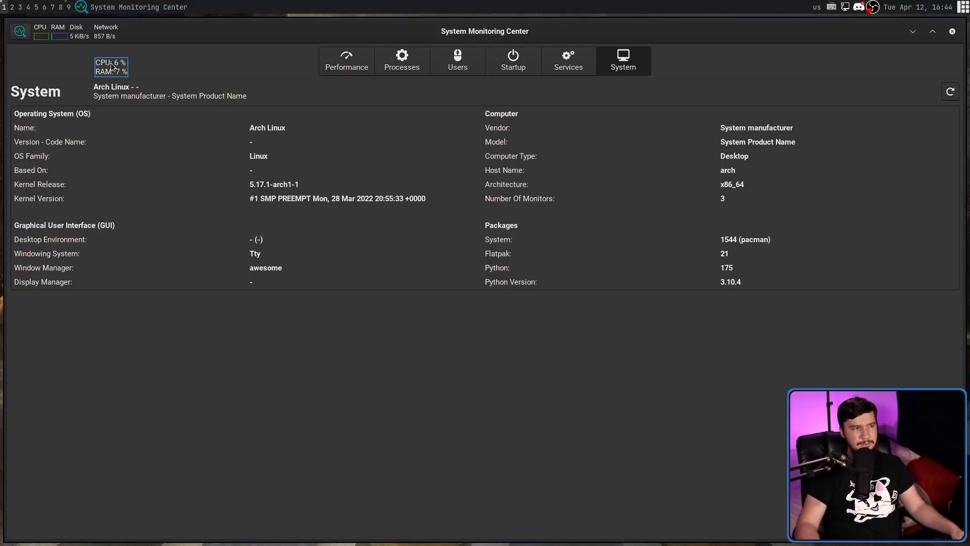
drag(116, 74, 290, 124)
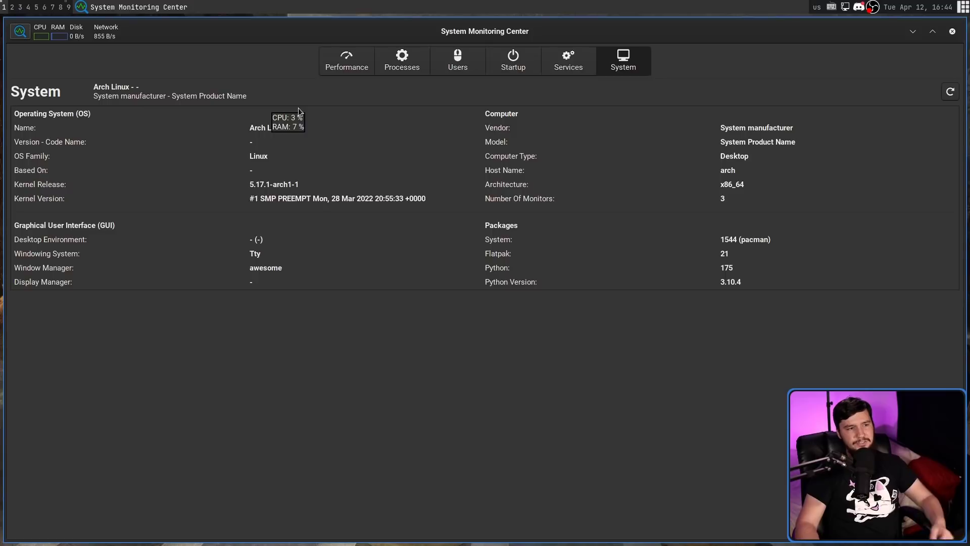
- In Settings' Floating Summary tab, add Disk Read Speed and Disk Write Speed
click(21, 31)
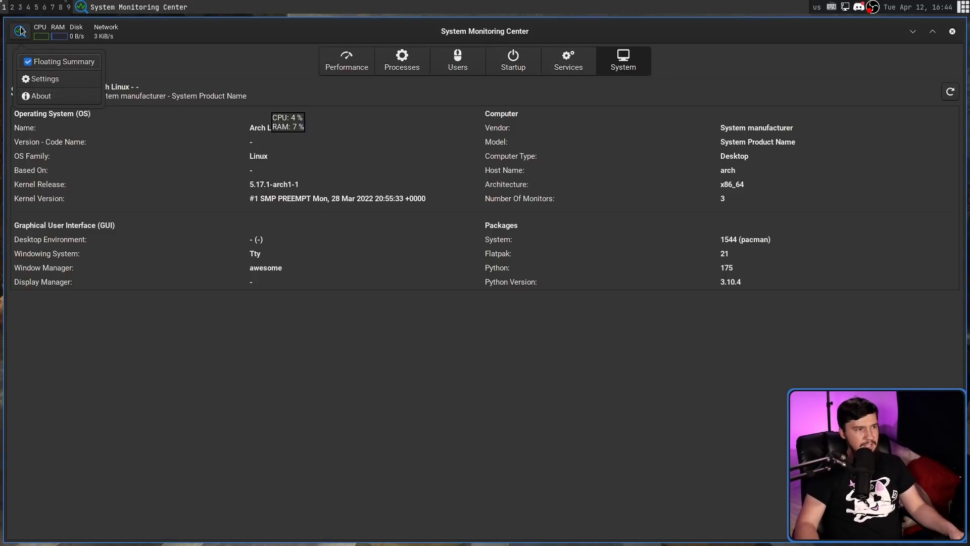
click(81, 80)
click(98, 18)
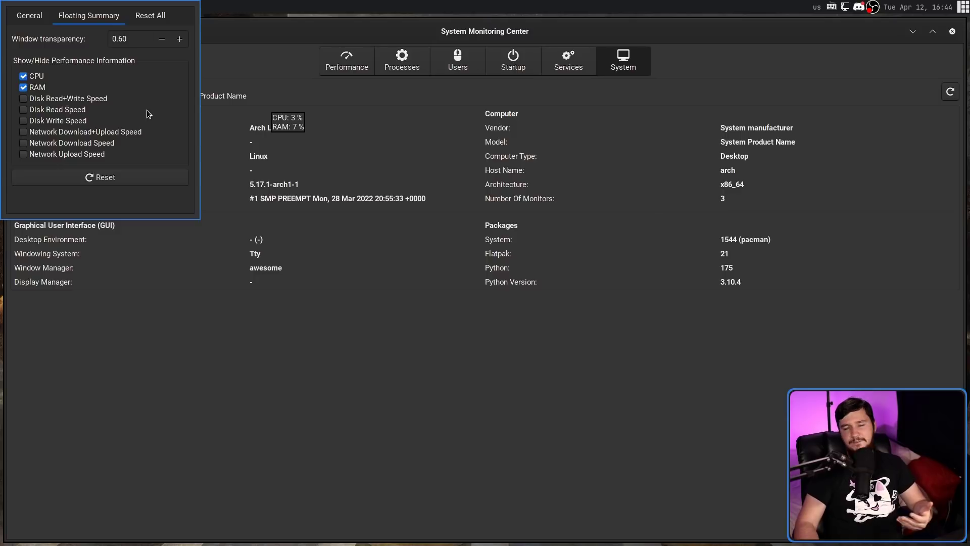
click(68, 109)
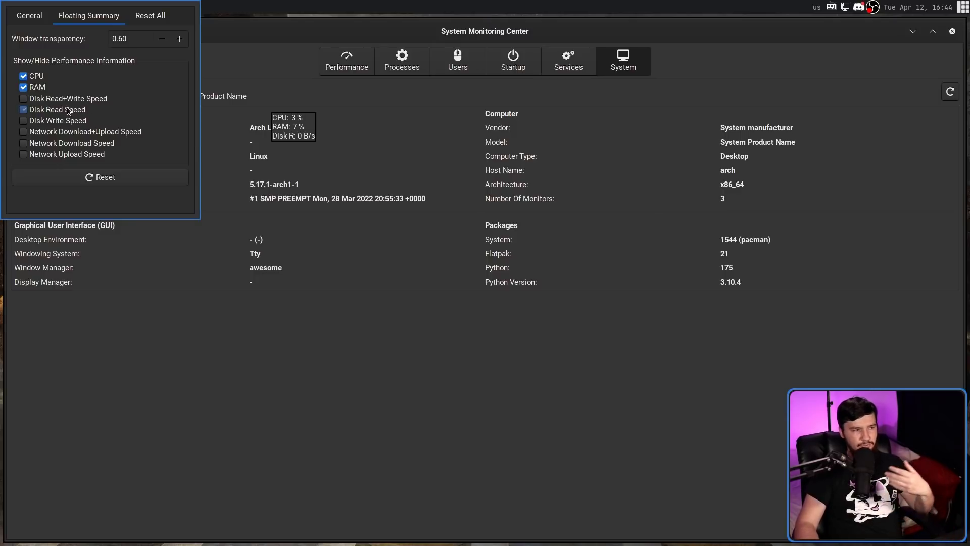
click(61, 121)
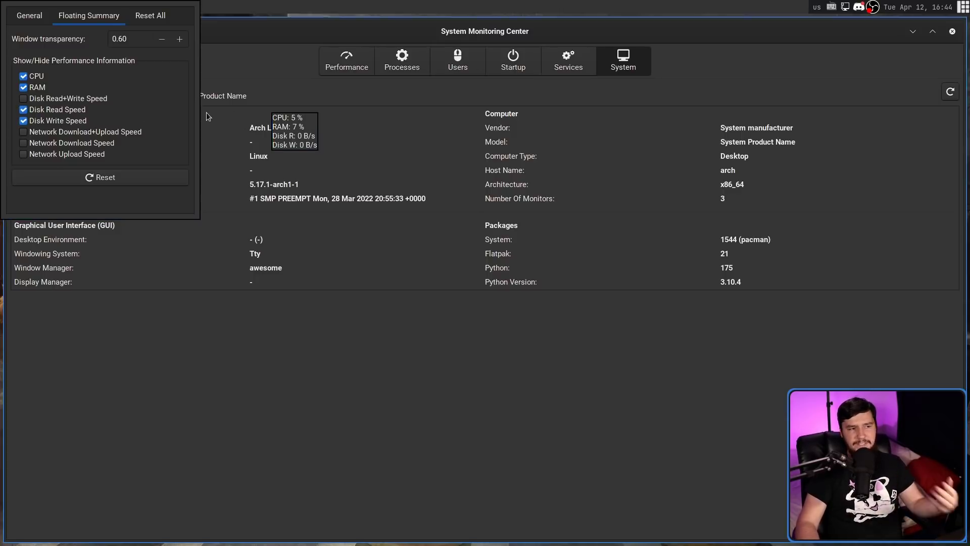
drag(297, 135, 267, 71)
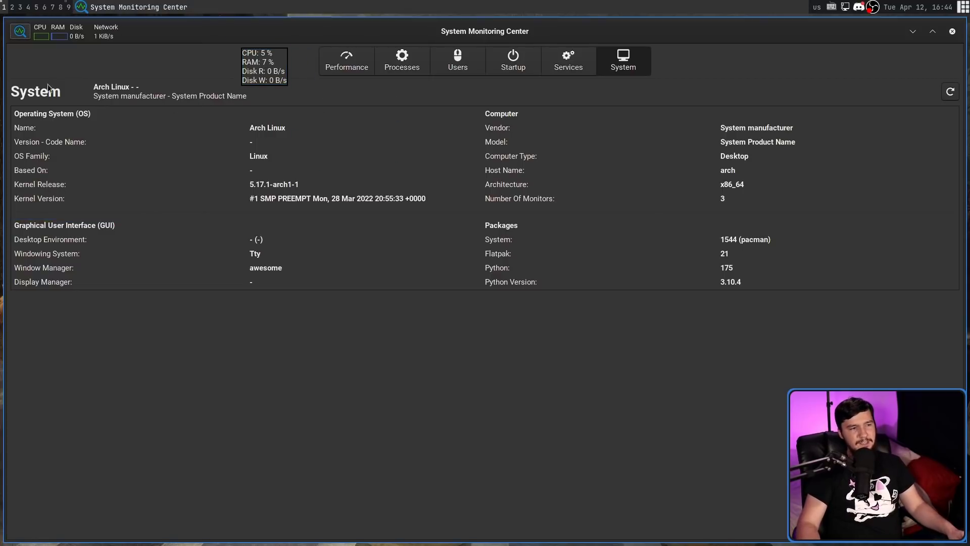
- Toggle the floating summary back on, reposition it, then turn it off
double_click(290, 71)
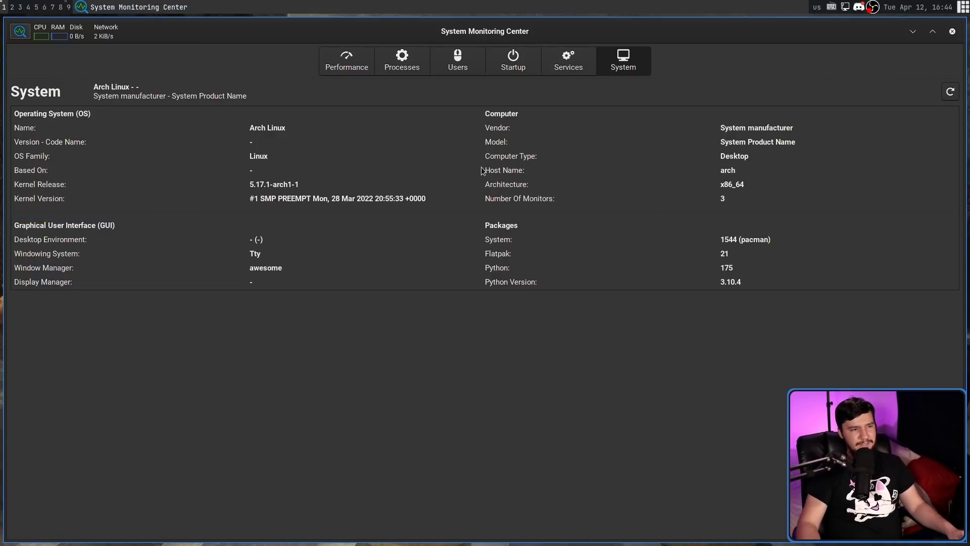
click(20, 31)
click(35, 61)
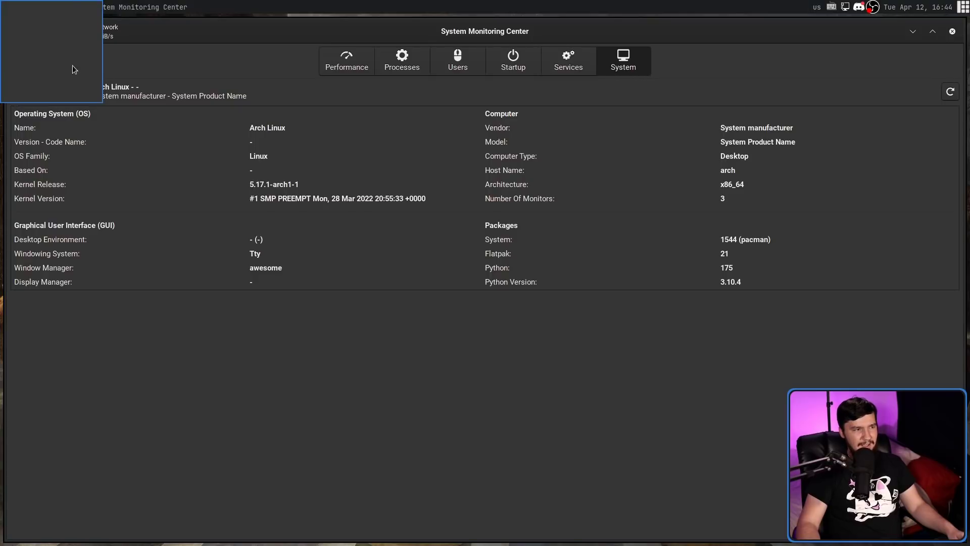
drag(73, 69, 356, 113)
click(20, 32)
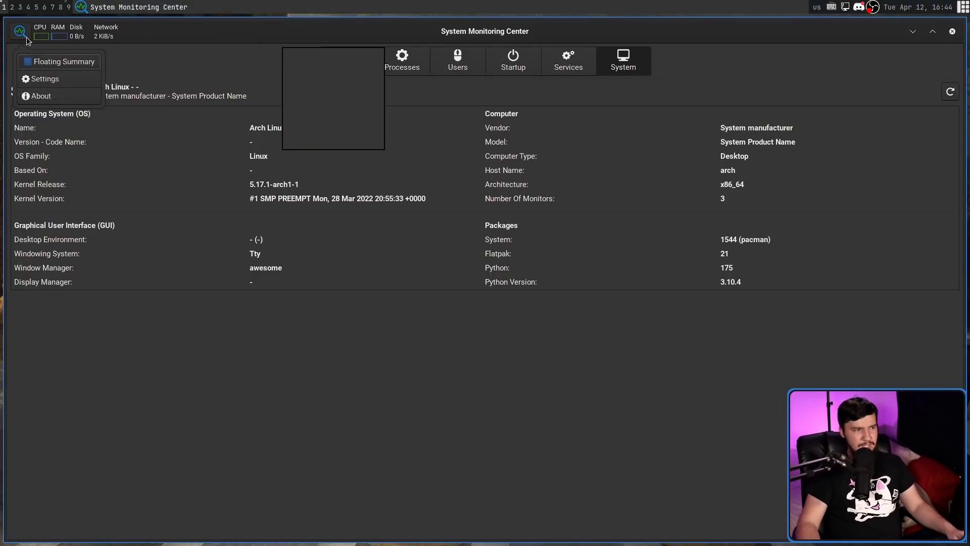
click(35, 61)
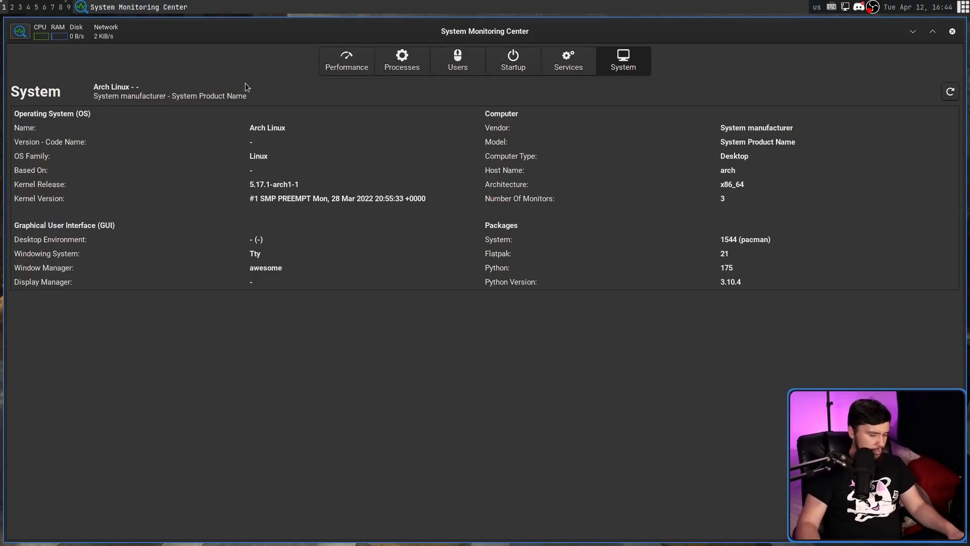
- Close System Monitoring Center and relaunch it from dmenu
key(super+shift+c)
key(super+p)
text(sys)
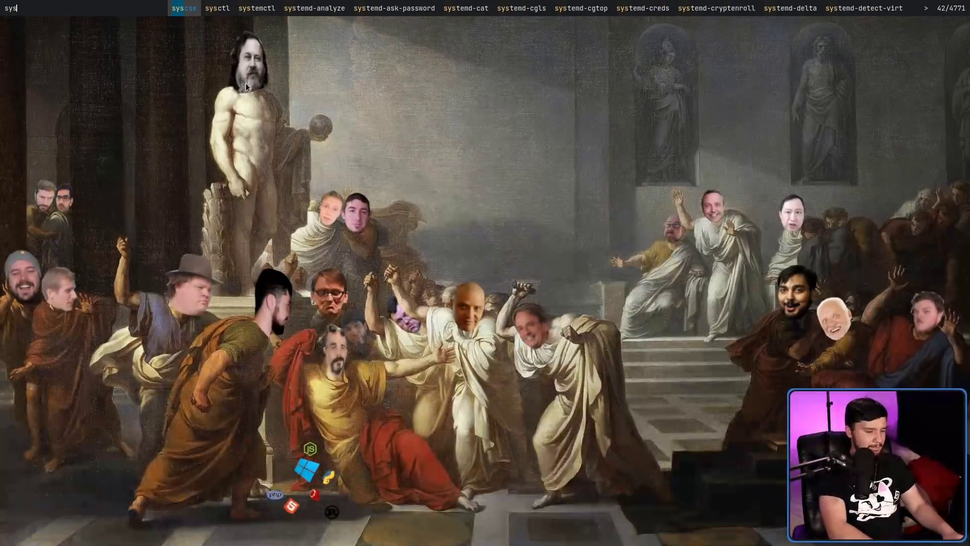
text(tem)
key(Return)
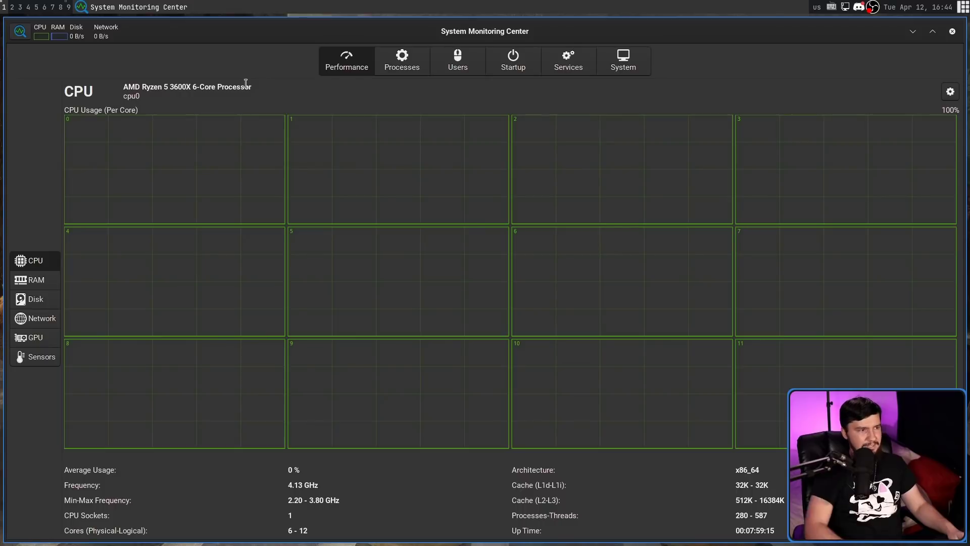
- Re-enable the floating summary and drag it to the window's top-left corner
click(24, 37)
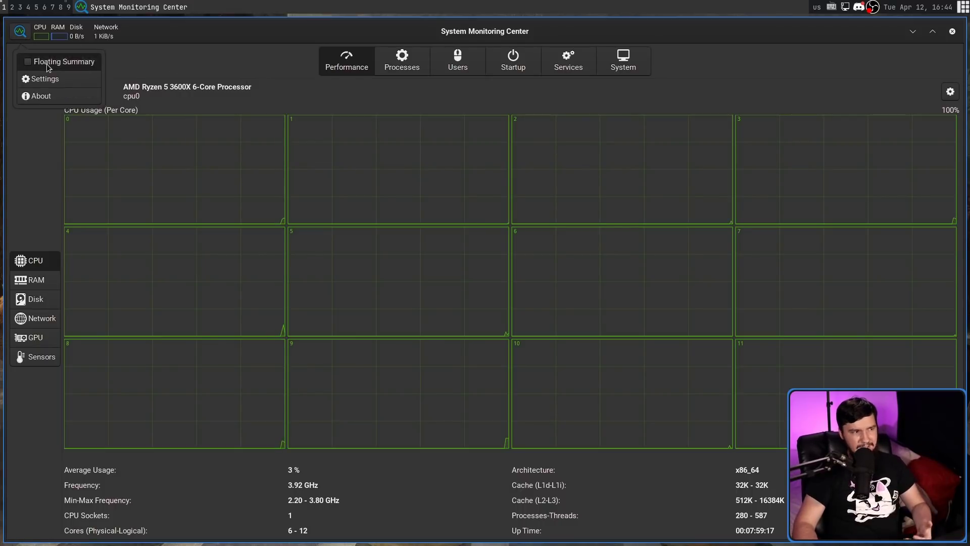
click(45, 61)
drag(29, 33, 111, 90)
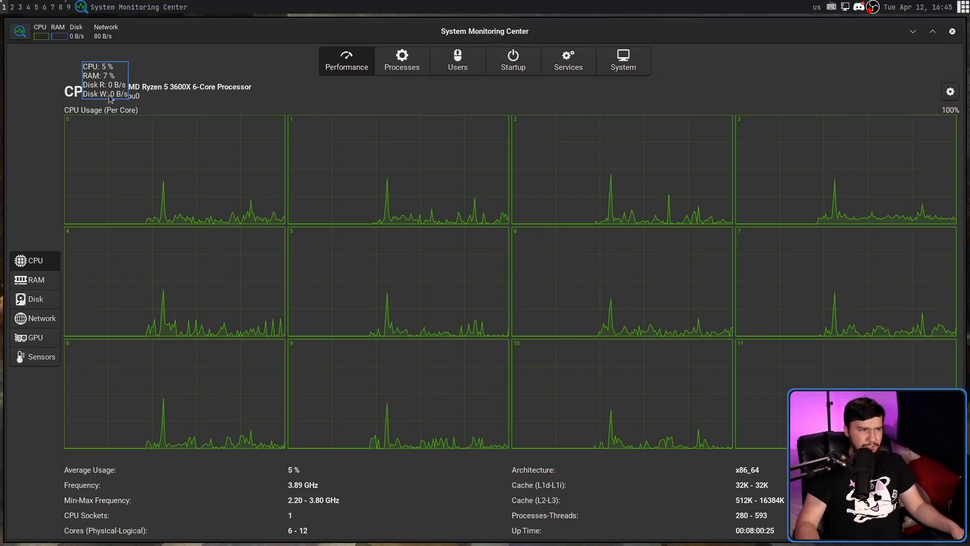
drag(111, 95, 91, 75)
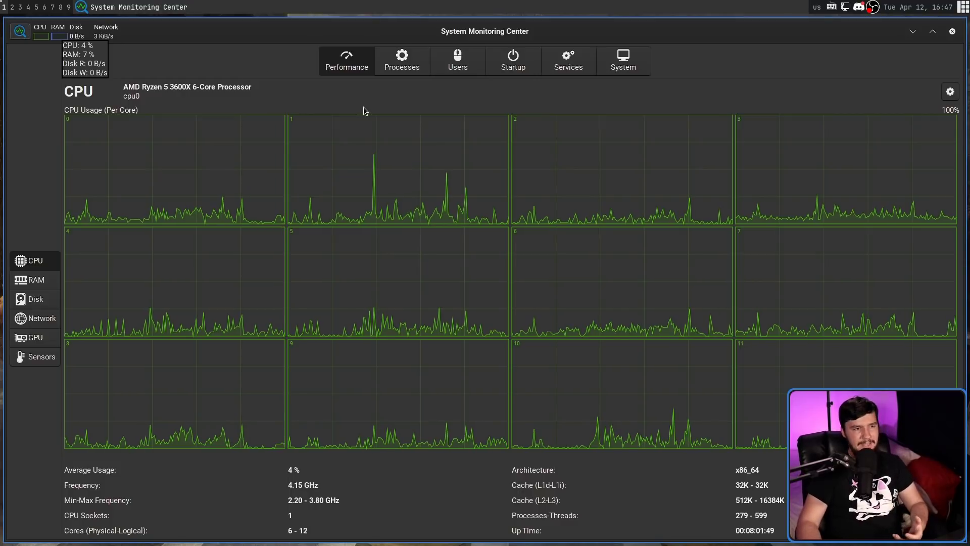
click(407, 75)
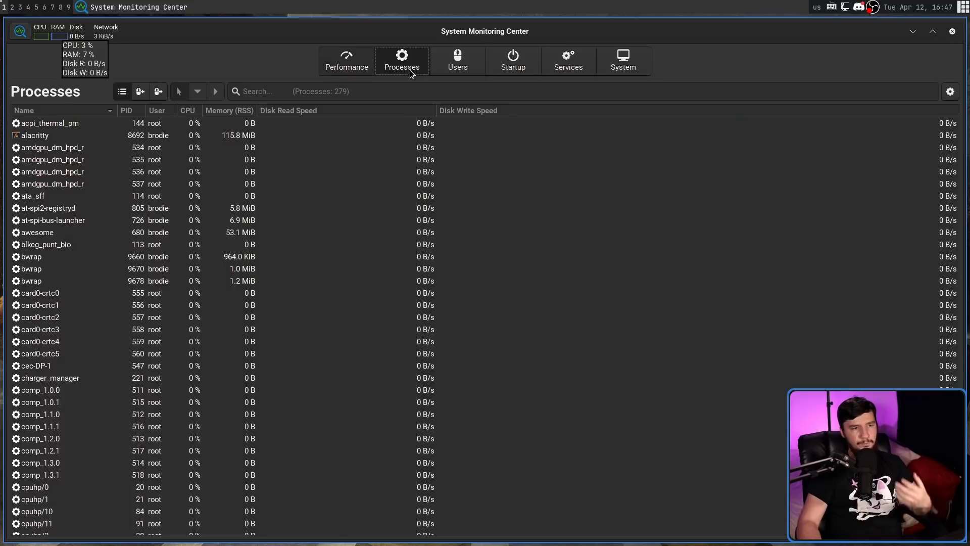
click(327, 53)
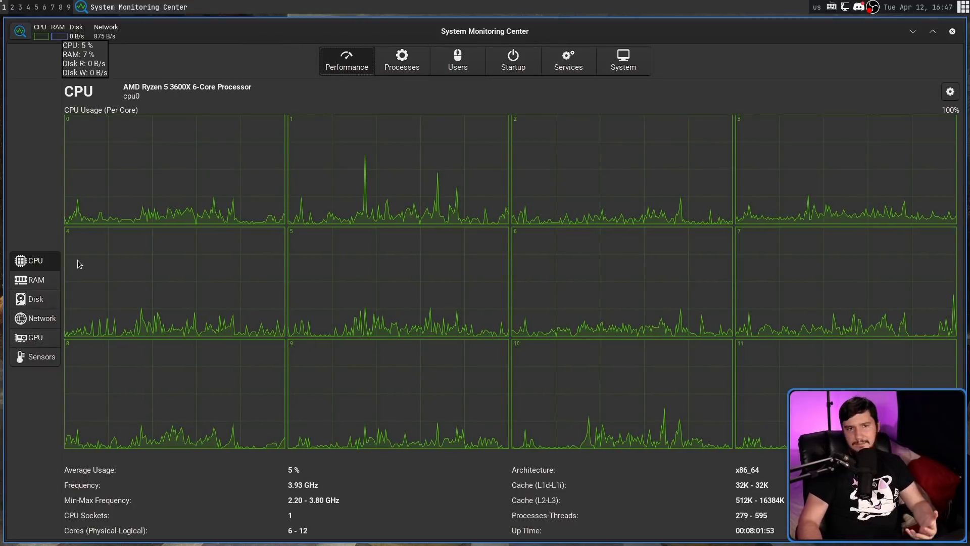